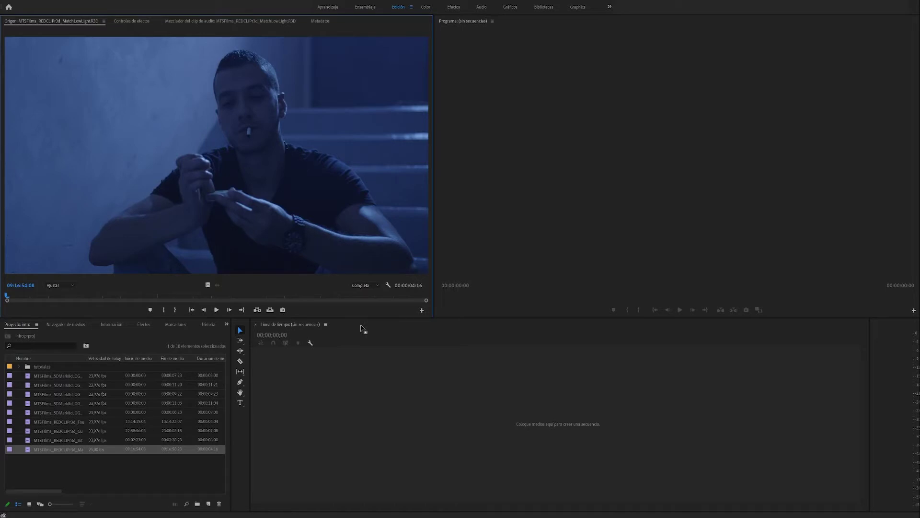
Open the first 5DMarkIII CathedralRock_01a clip in the source monitor and inspect its file properties.
{"action": "double_click", "coordinate": [43, 375]}
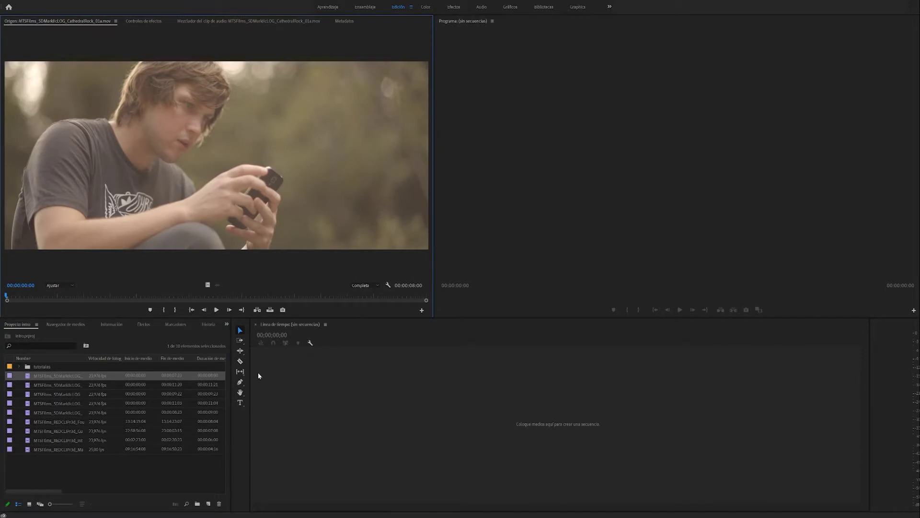
{"action": "right_click", "coordinate": [56, 379]}
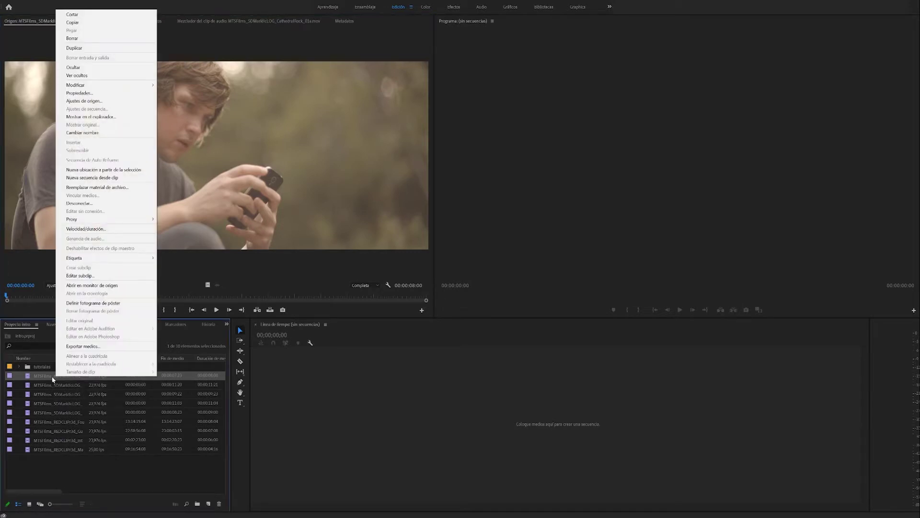
{"action": "left_click", "coordinate": [94, 93]}
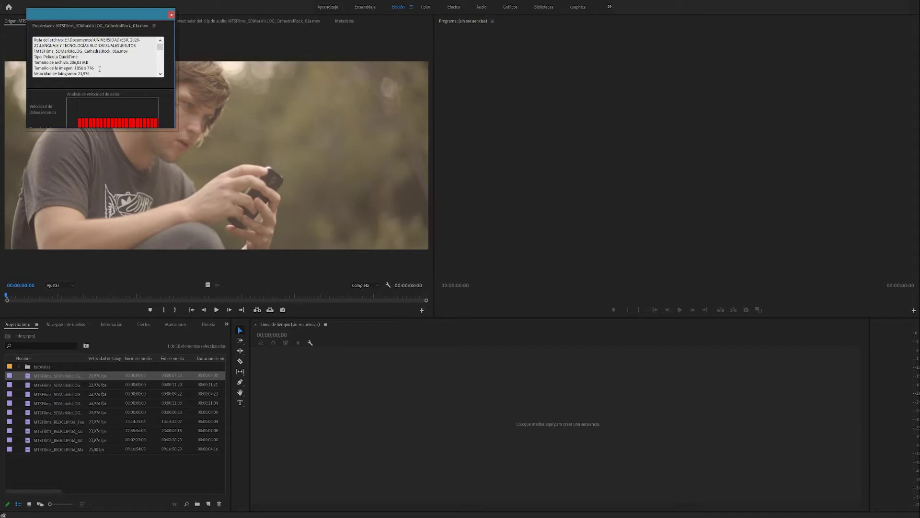
{"action": "left_click", "coordinate": [172, 15]}
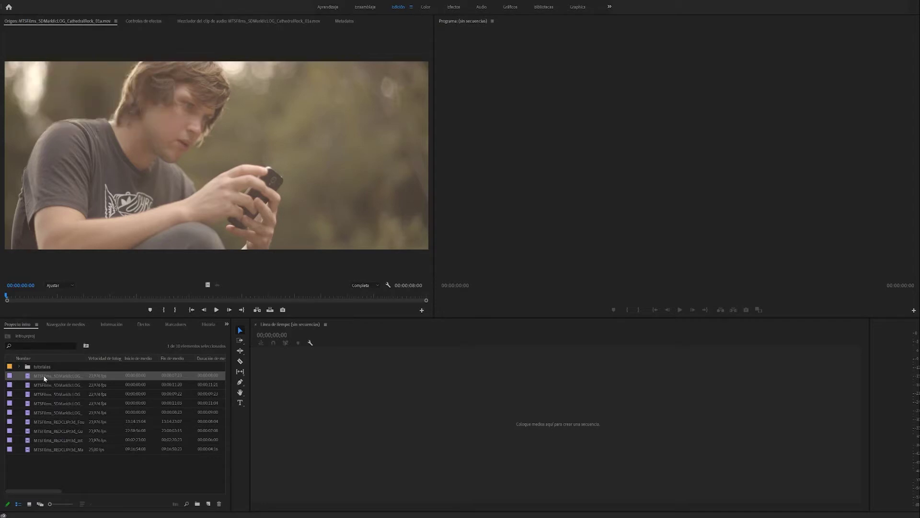
Create a sequence from the CathedralRock_01a clip in the project as a new item, and delete that sequence again.
{"action": "left_click", "coordinate": [29, 378]}
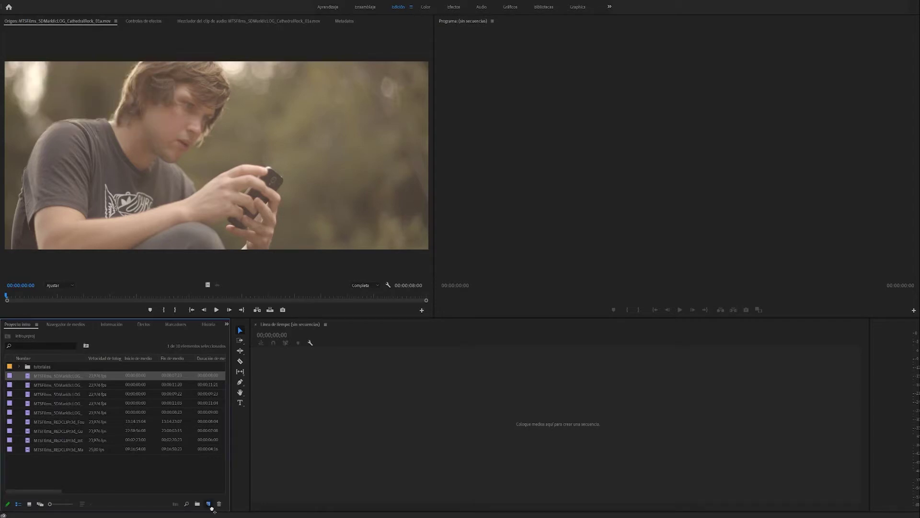
{"action": "left_click_drag", "start_coordinate": [213, 504], "coordinate": [210, 504]}
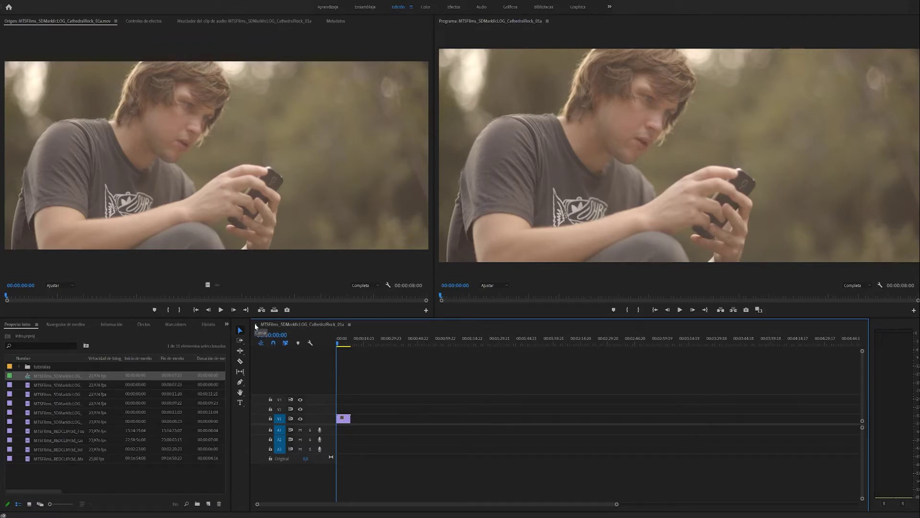
{"action": "key", "text": "ctrl+z"}
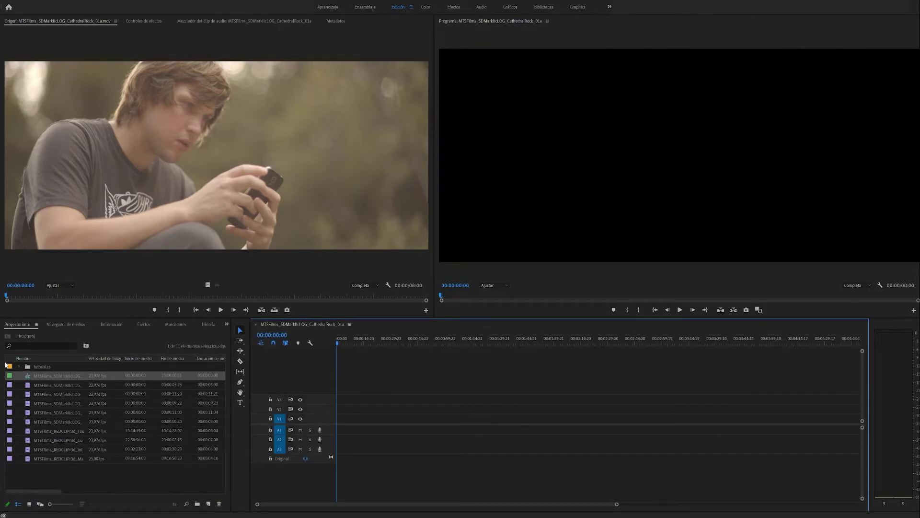
{"action": "key", "text": "Delete"}
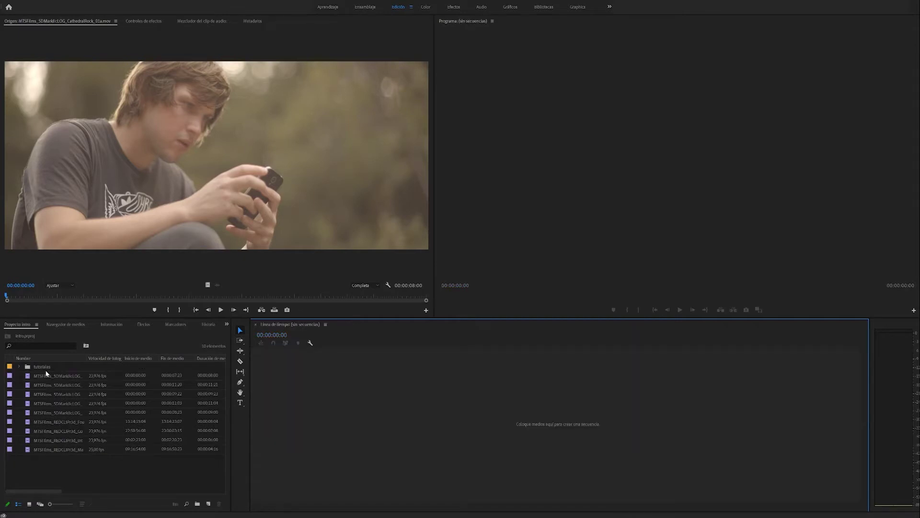
Create a sequence by placing the clip from the source monitor into the empty timeline, and remove it again.
{"action": "left_click_drag", "start_coordinate": [141, 165], "coordinate": [334, 436]}
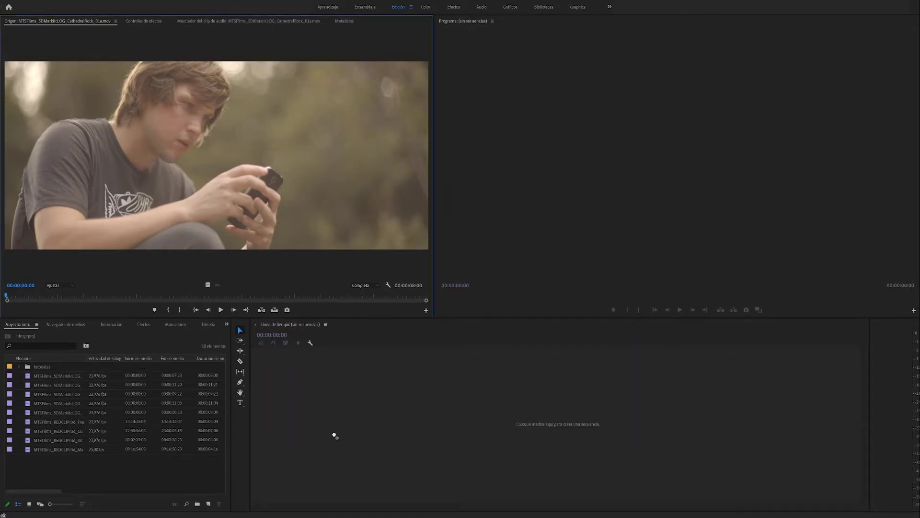
{"action": "left_click_drag", "start_coordinate": [335, 433], "coordinate": [335, 433]}
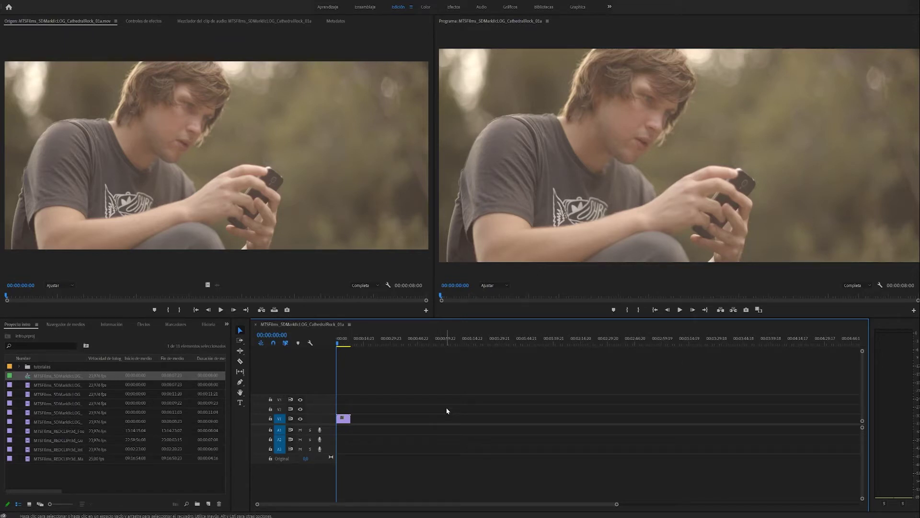
{"action": "key", "text": "Delete"}
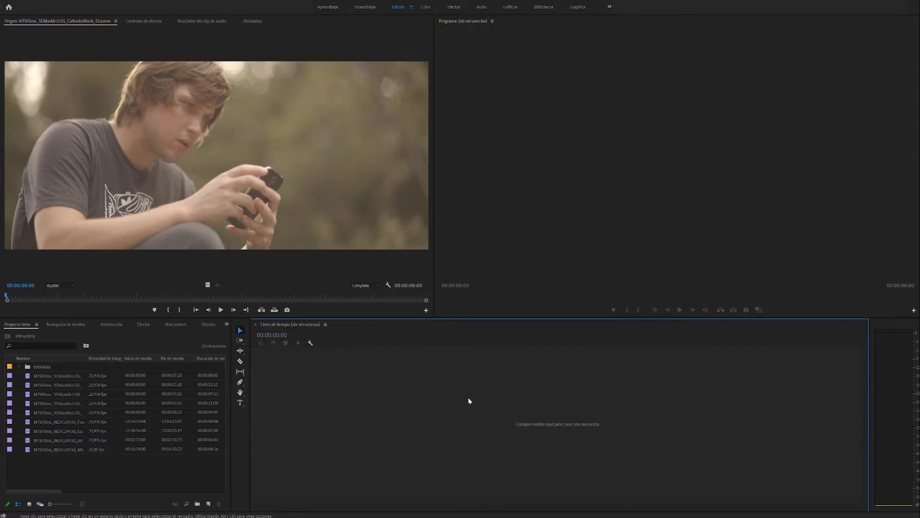
{"action": "left_click", "coordinate": [7, 2]}
{"action": "mouse_move", "coordinate": [11, 5]}
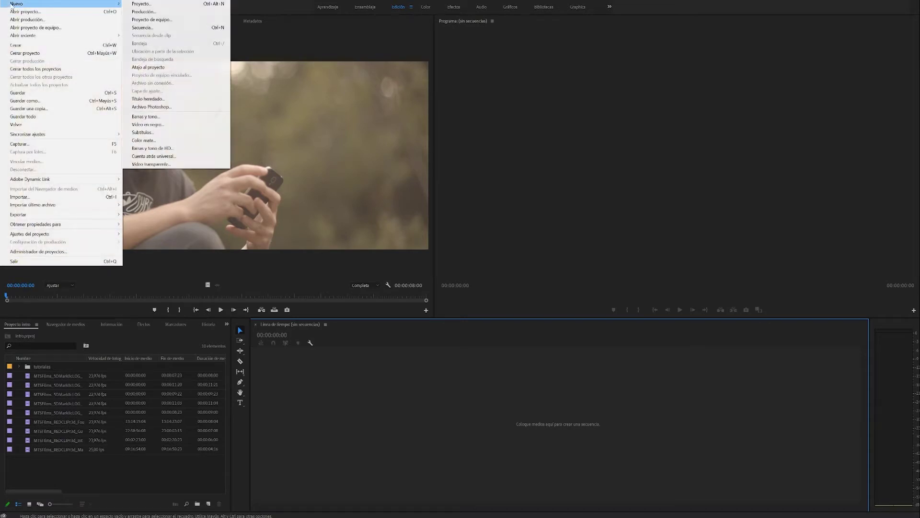
{"action": "left_click", "coordinate": [143, 4]}
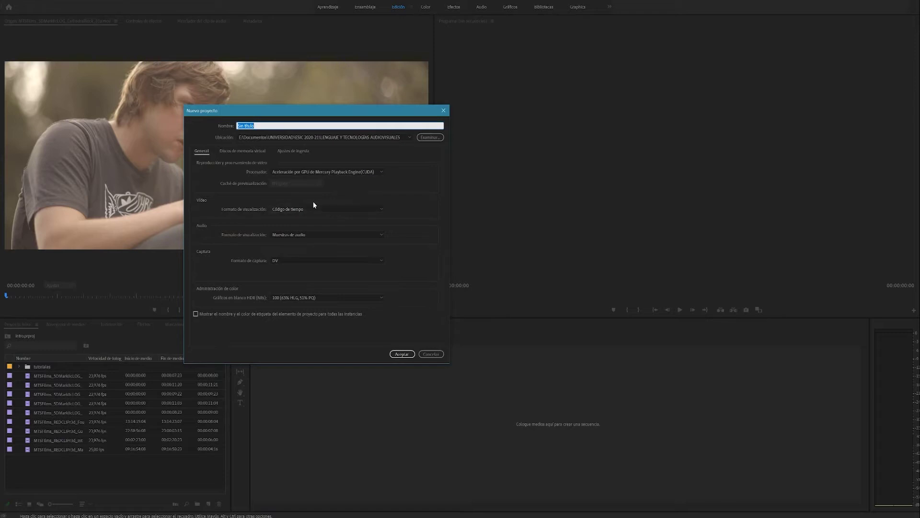
{"action": "left_click", "coordinate": [432, 354]}
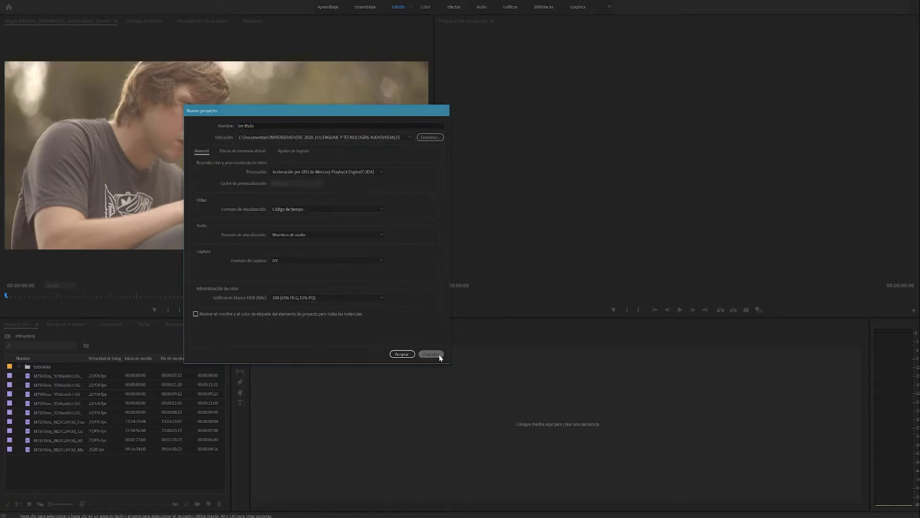
Create a new sequence with the HDV 1080p25 preset and name it "secuencia HD".
{"action": "left_click", "coordinate": [13, 6]}
{"action": "mouse_move", "coordinate": [119, 4]}
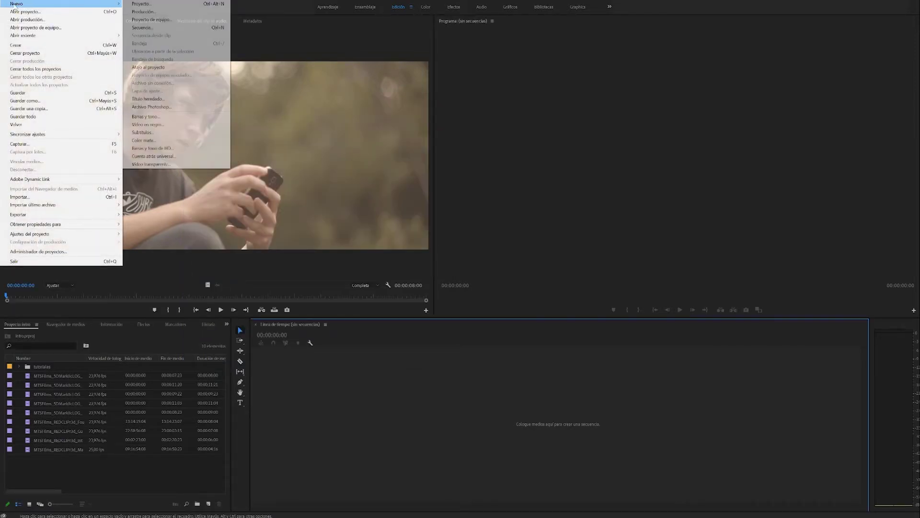
{"action": "left_click", "coordinate": [148, 27]}
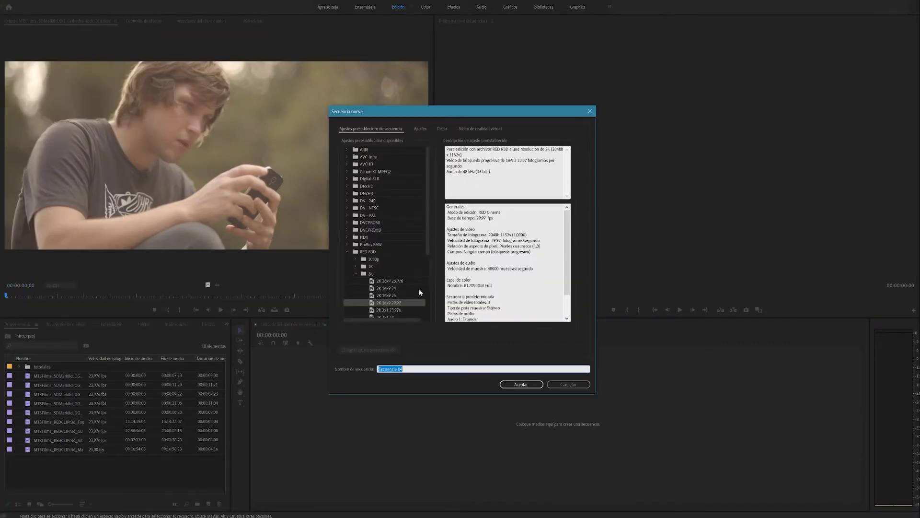
{"action": "left_click", "coordinate": [346, 237]}
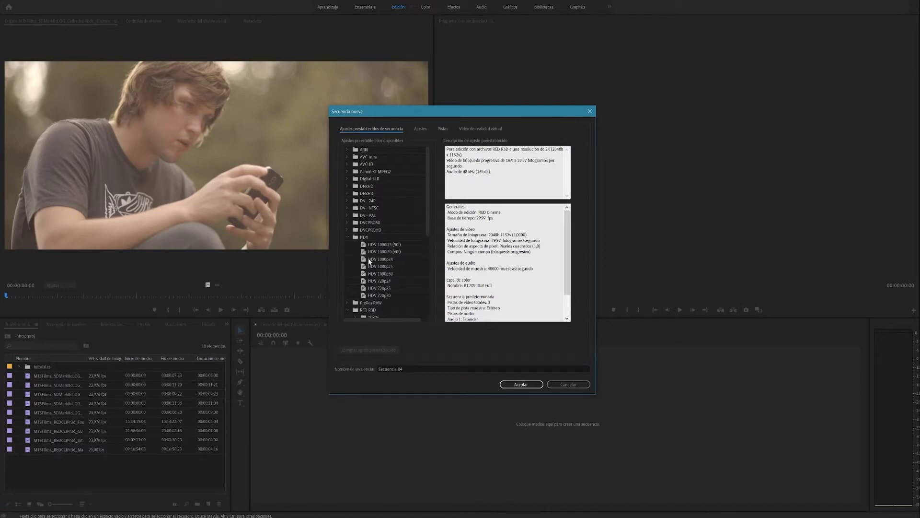
{"action": "left_click", "coordinate": [378, 267]}
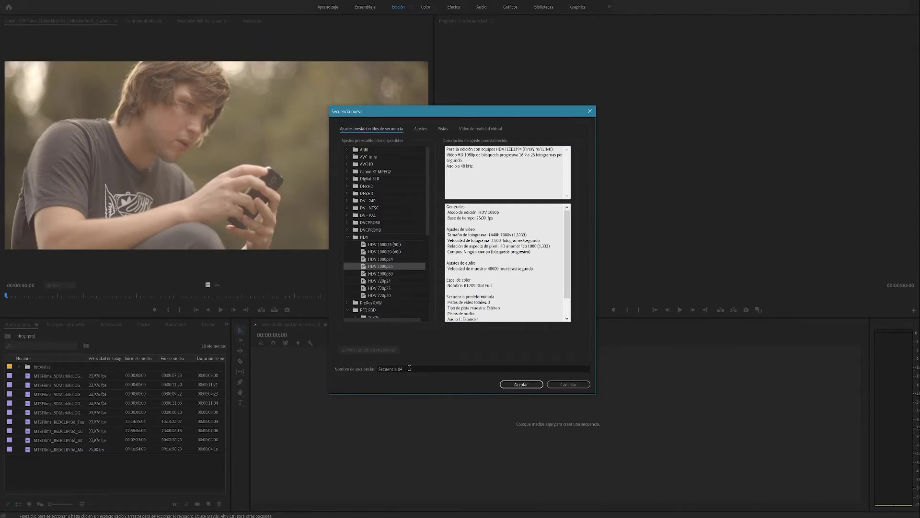
{"action": "left_click_drag", "start_coordinate": [407, 368], "coordinate": [342, 365]}
{"action": "type", "text": "secu"}
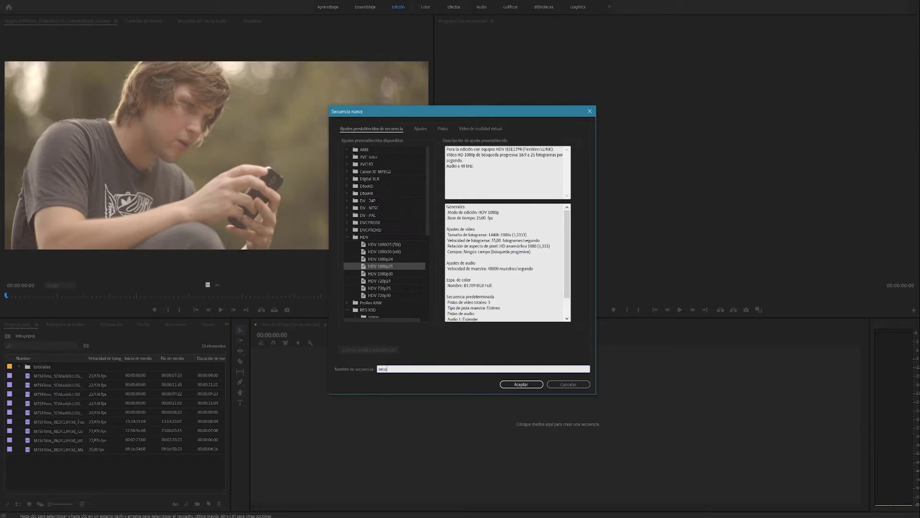
{"action": "type", "text": "encia HD"}
{"action": "key", "text": "Return"}
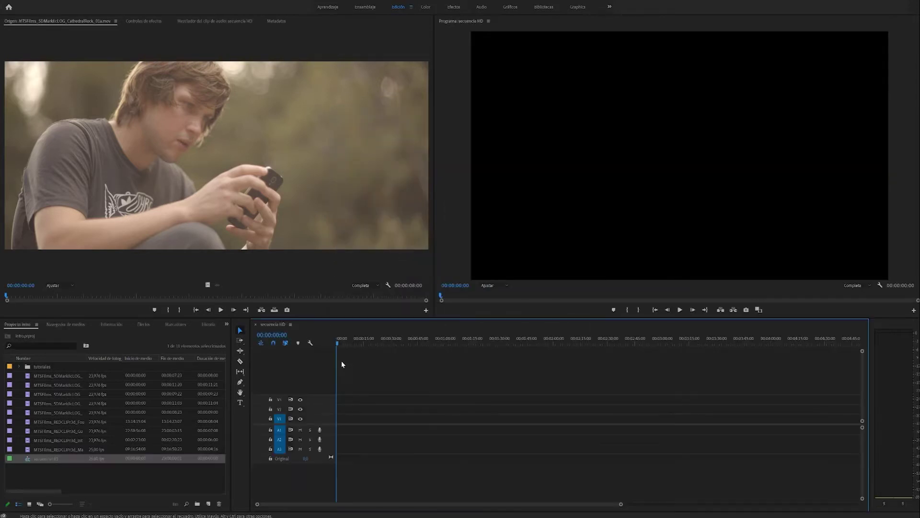
Create a new sequence with the RED R3D 4K 16x9 25 preset and name it "4K".
{"action": "left_click", "coordinate": [7, 1]}
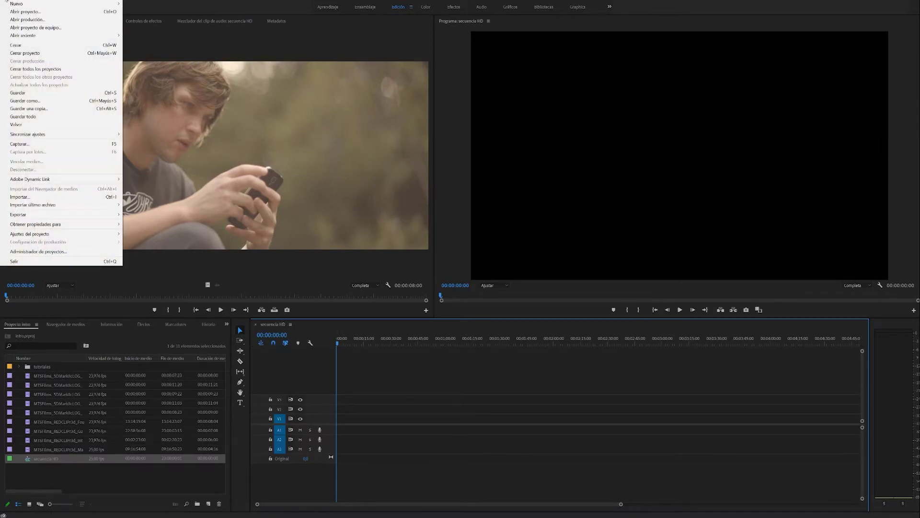
{"action": "mouse_move", "coordinate": [44, 4]}
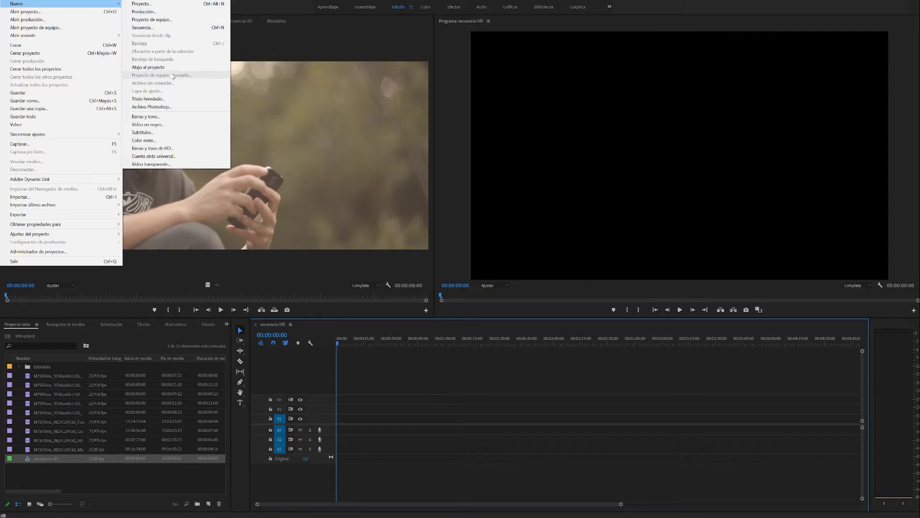
{"action": "left_click", "coordinate": [172, 27]}
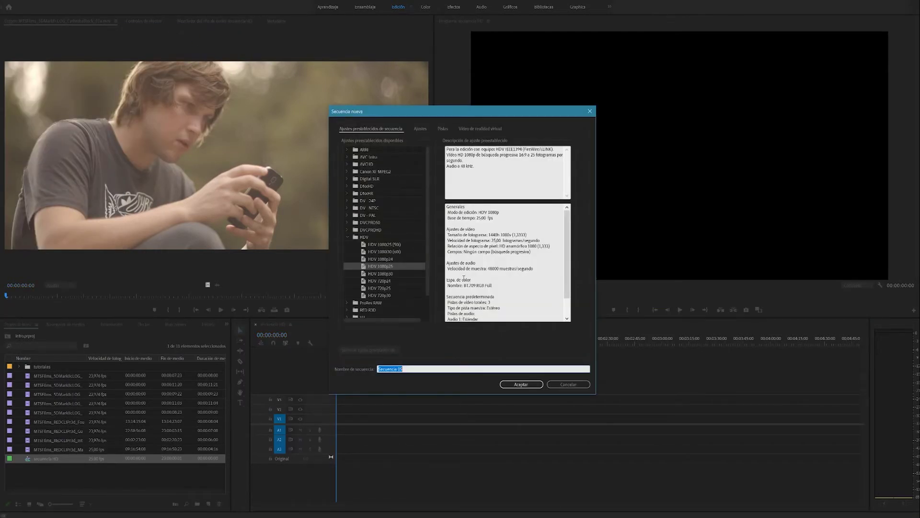
{"action": "left_click", "coordinate": [347, 237]}
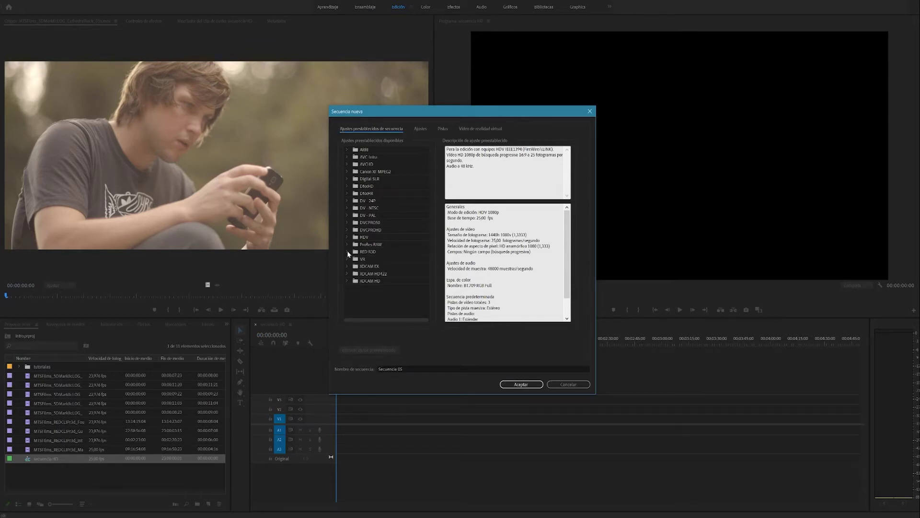
{"action": "left_click", "coordinate": [347, 251]}
{"action": "scroll", "coordinate": [371, 260], "scroll_direction": "down", "scroll_amount": 3}
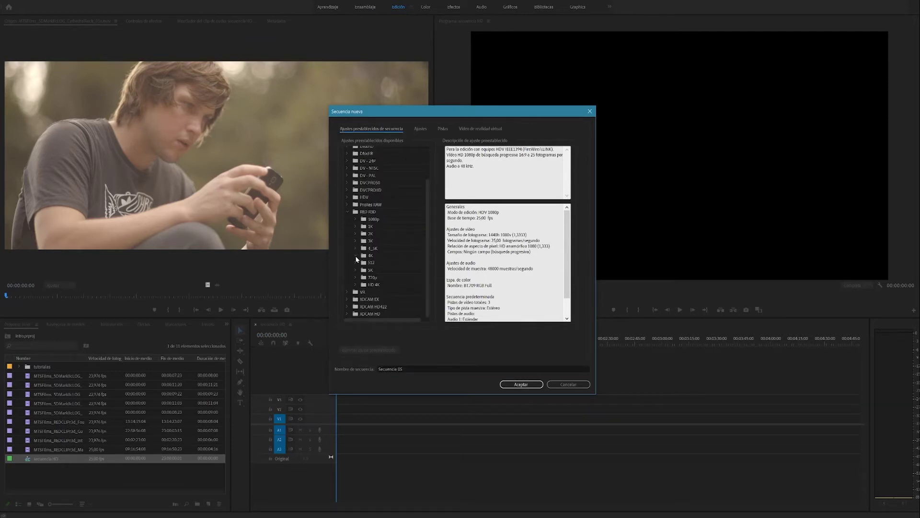
{"action": "scroll", "coordinate": [356, 259], "scroll_direction": "down", "scroll_amount": 1}
{"action": "left_click", "coordinate": [355, 240]}
{"action": "left_click", "coordinate": [385, 263]}
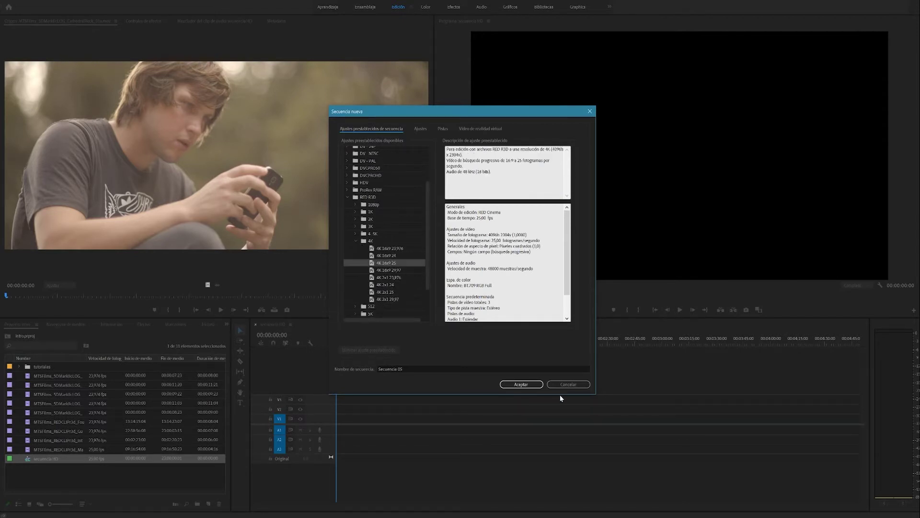
{"action": "left_click", "coordinate": [348, 368]}
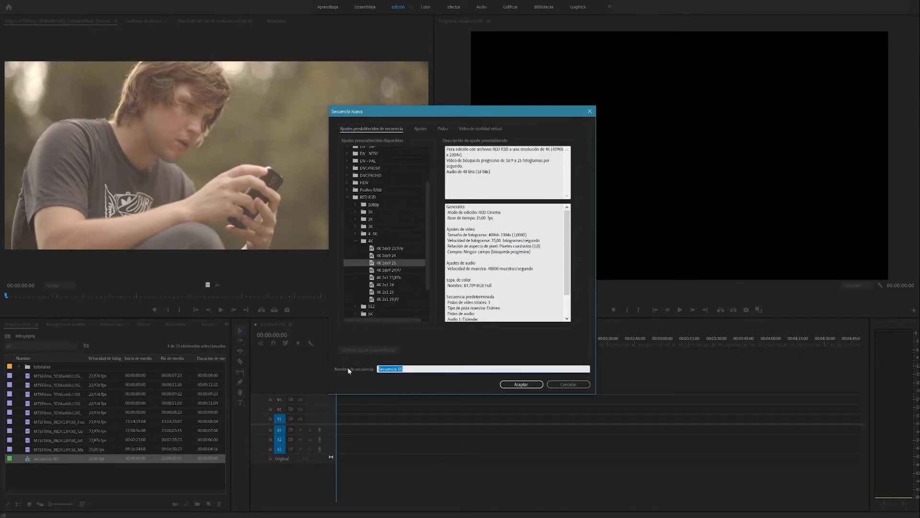
{"action": "type", "text": "4K"}
{"action": "key", "text": "Return"}
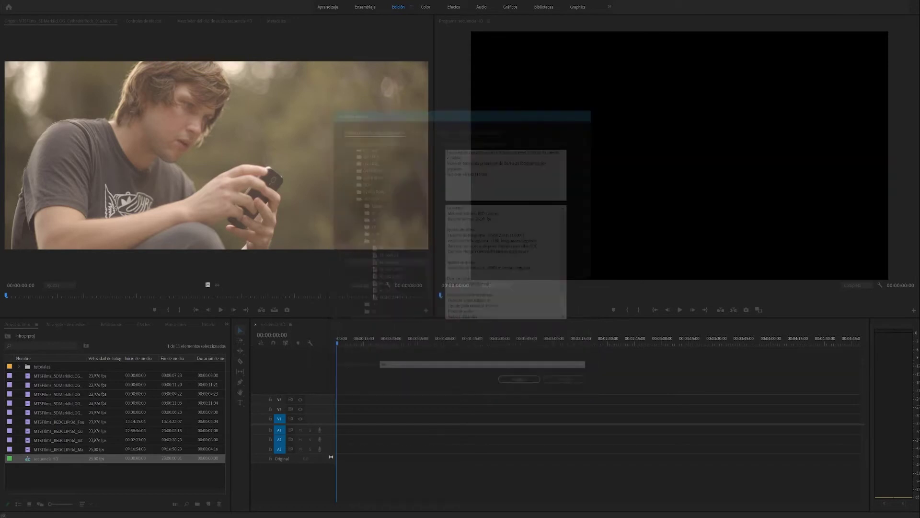
Create a new sequence with the RED R3D 2K 16x9 25 preset and name it "2K".
{"action": "right_click", "coordinate": [88, 479]}
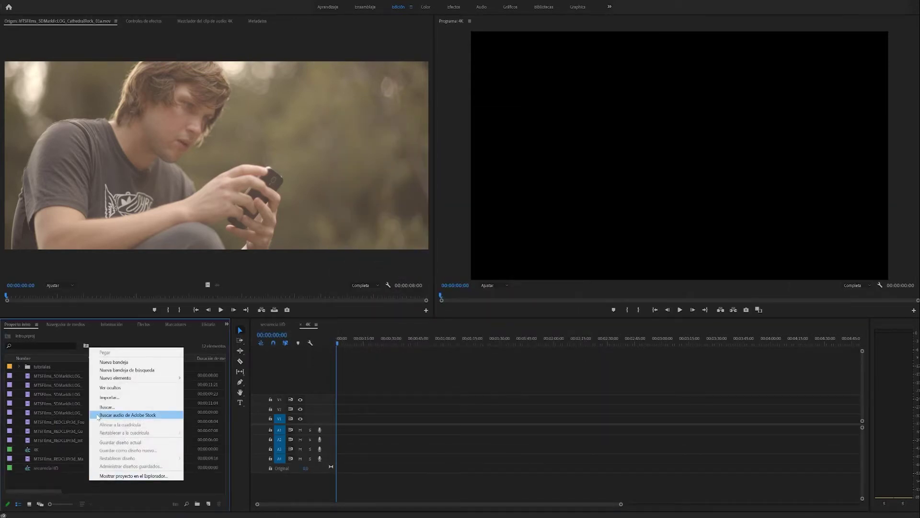
{"action": "left_click", "coordinate": [209, 488]}
{"action": "left_click", "coordinate": [209, 503]}
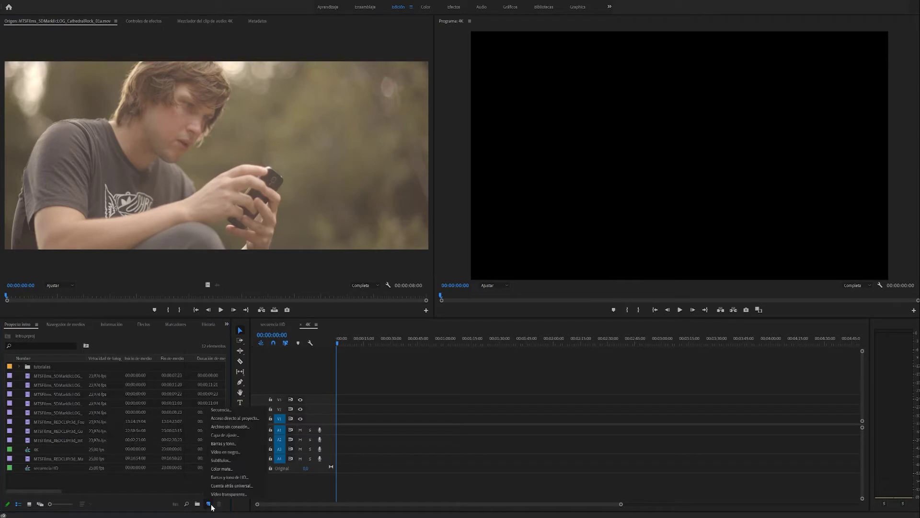
{"action": "left_click", "coordinate": [228, 410]}
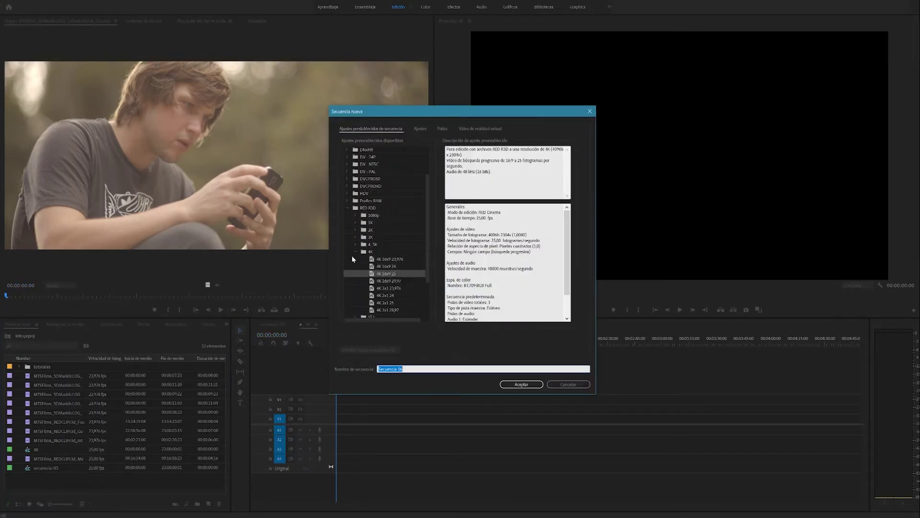
{"action": "left_click", "coordinate": [356, 295]}
{"action": "scroll", "coordinate": [374, 286], "scroll_direction": "down", "scroll_amount": 2}
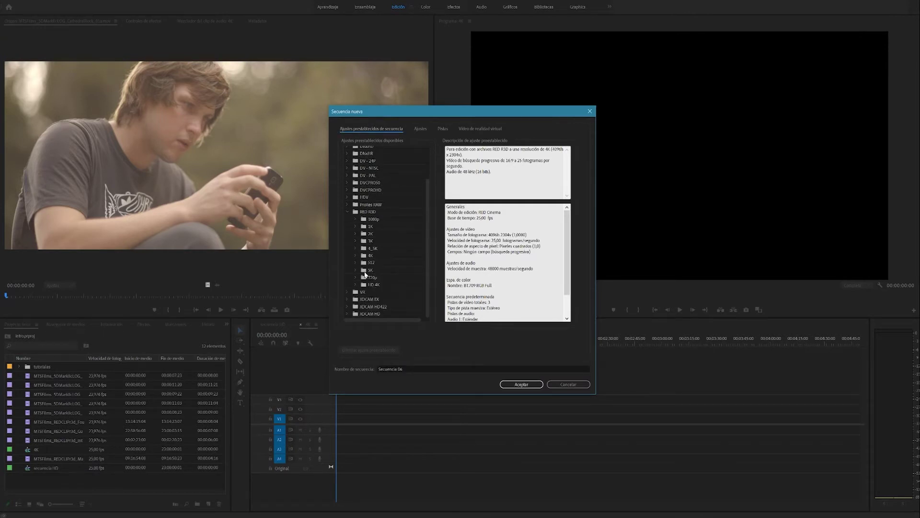
{"action": "left_click", "coordinate": [355, 234]}
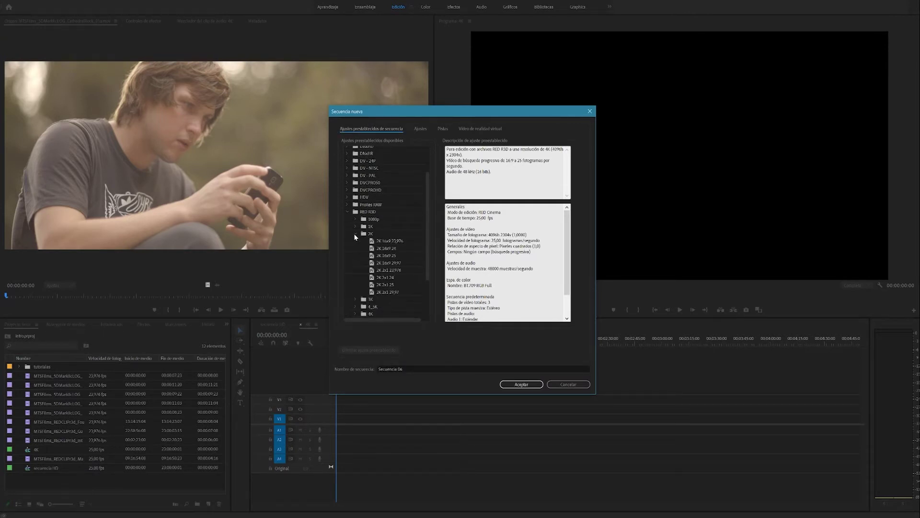
{"action": "left_click", "coordinate": [387, 256]}
{"action": "left_click", "coordinate": [485, 370]}
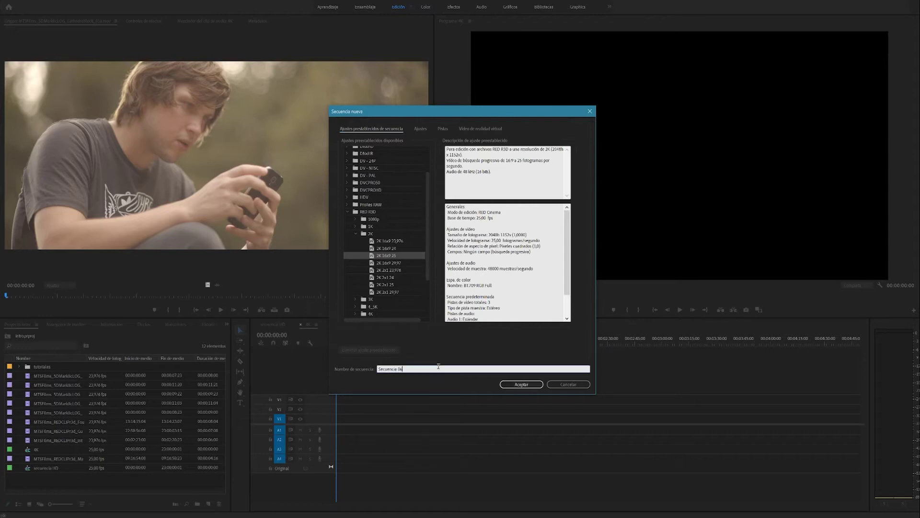
{"action": "left_click_drag", "start_coordinate": [424, 372], "coordinate": [335, 368]}
{"action": "type", "text": "2K"}
{"action": "key", "text": "Return"}
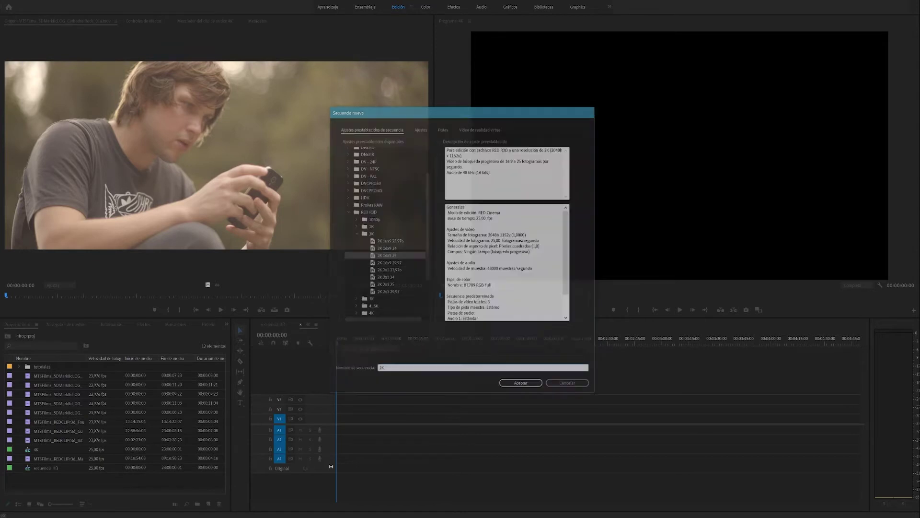
Place the CathedralRock_01a clip at the start of video track V1 in the "secuencia HD" sequence.
{"action": "left_click", "coordinate": [262, 326]}
{"action": "left_click", "coordinate": [305, 327]}
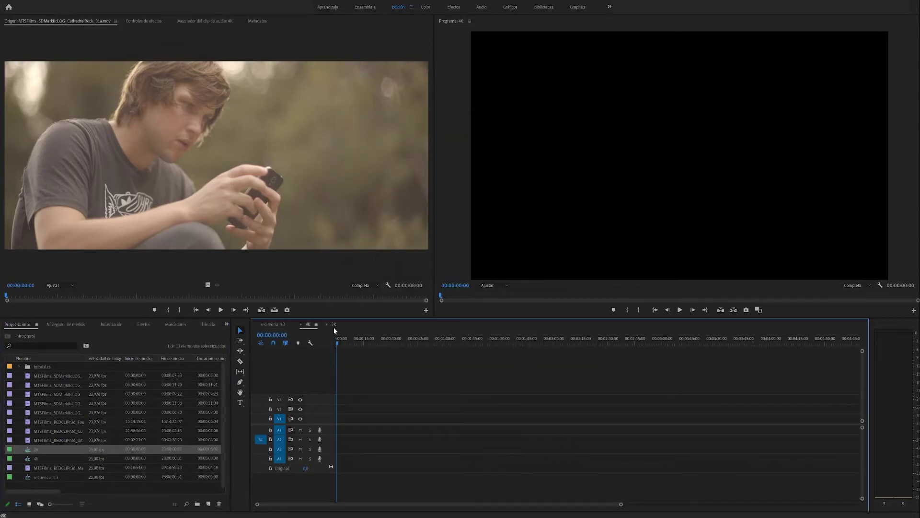
{"action": "left_click", "coordinate": [334, 325]}
{"action": "left_click", "coordinate": [29, 375]}
{"action": "left_click", "coordinate": [142, 107]}
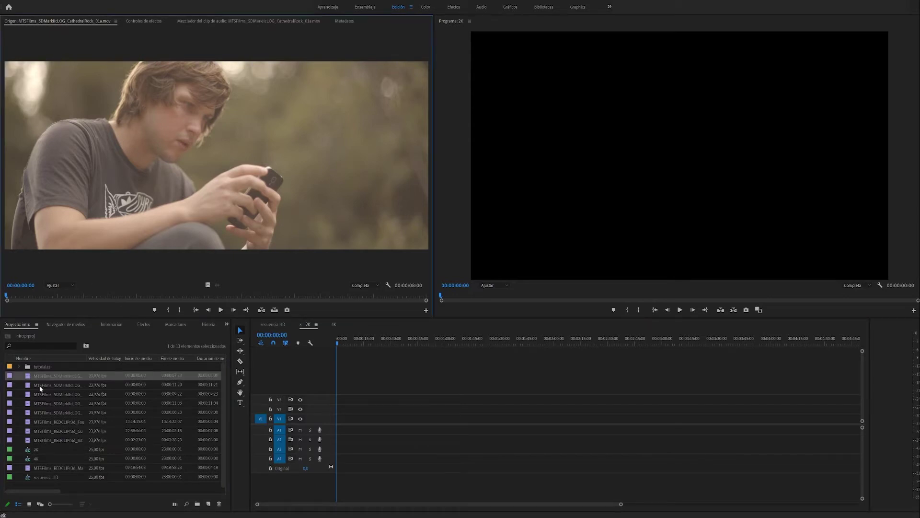
{"action": "left_click", "coordinate": [271, 325]}
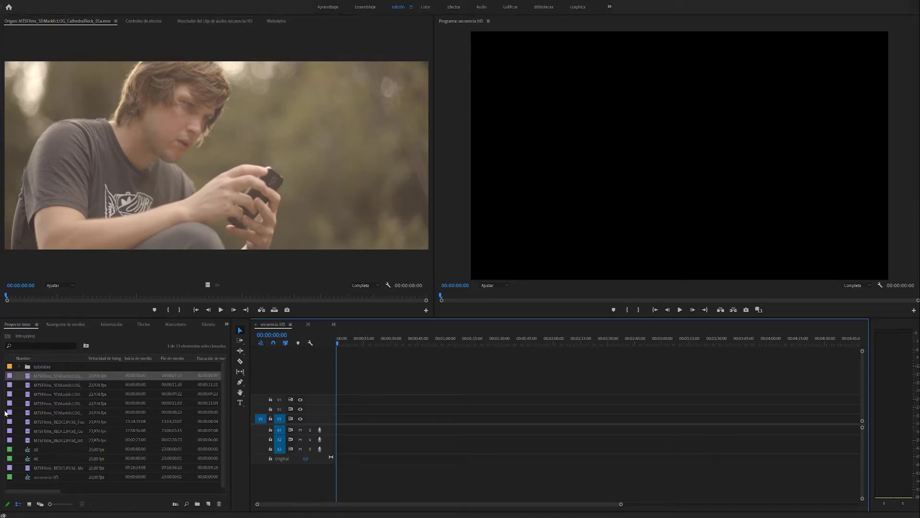
{"action": "left_click_drag", "start_coordinate": [27, 379], "coordinate": [309, 420]}
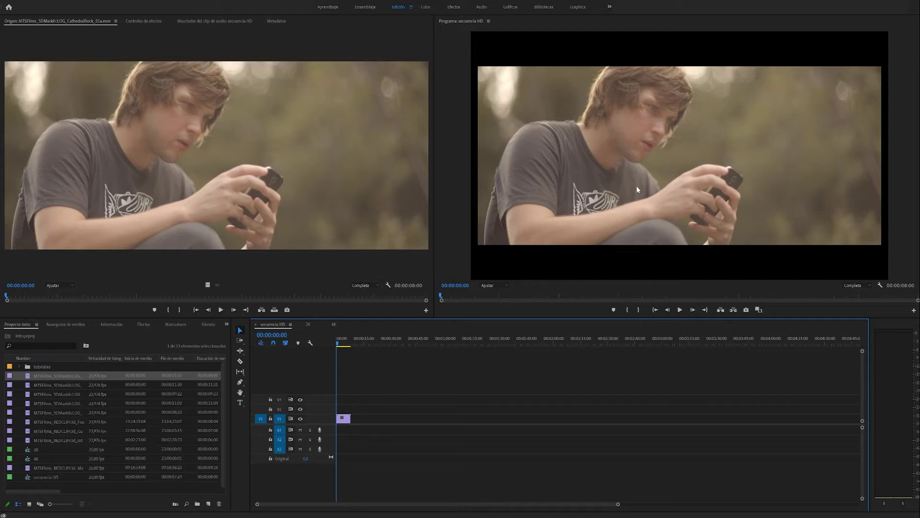
Scale up the clip in "secuencia HD" until it covers the black bars, and shift its horizontal position to 944.
{"action": "left_click", "coordinate": [144, 21]}
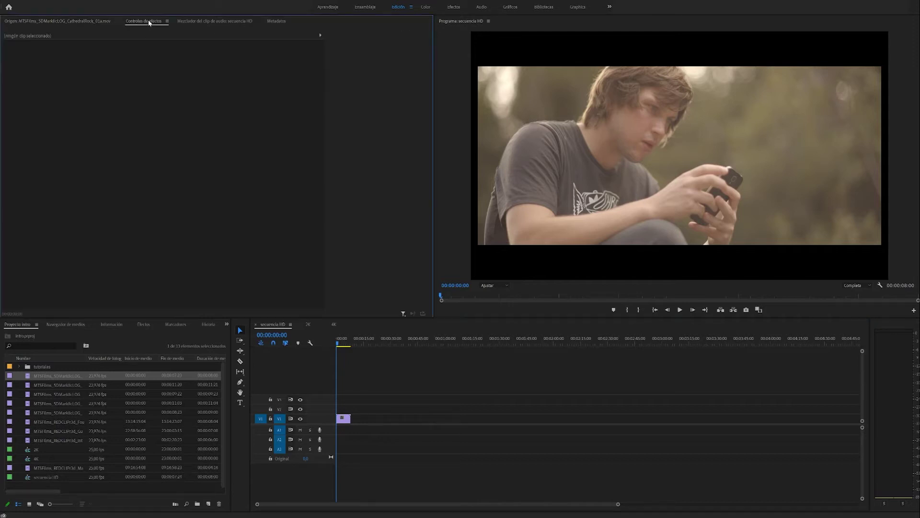
{"action": "left_click", "coordinate": [342, 418]}
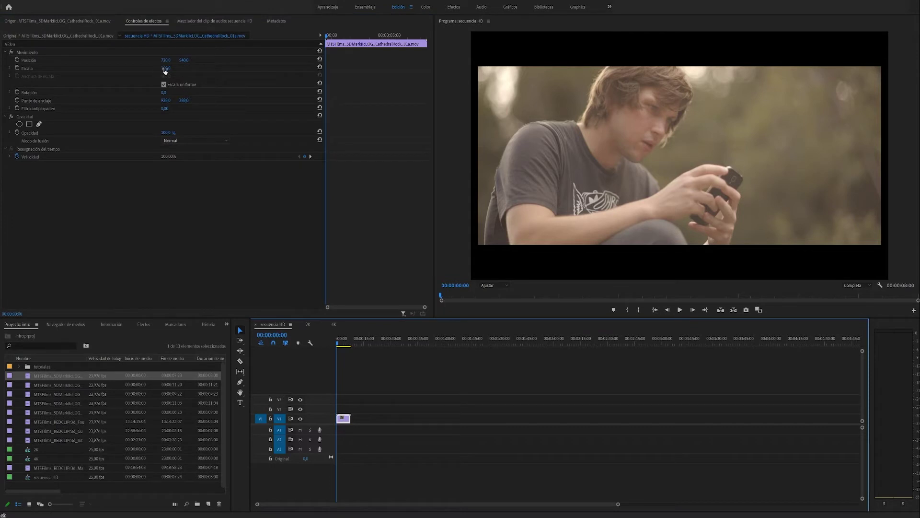
{"action": "left_click_drag", "start_coordinate": [166, 68], "coordinate": [173, 68]}
{"action": "left_click_drag", "start_coordinate": [165, 68], "coordinate": [273, 60]}
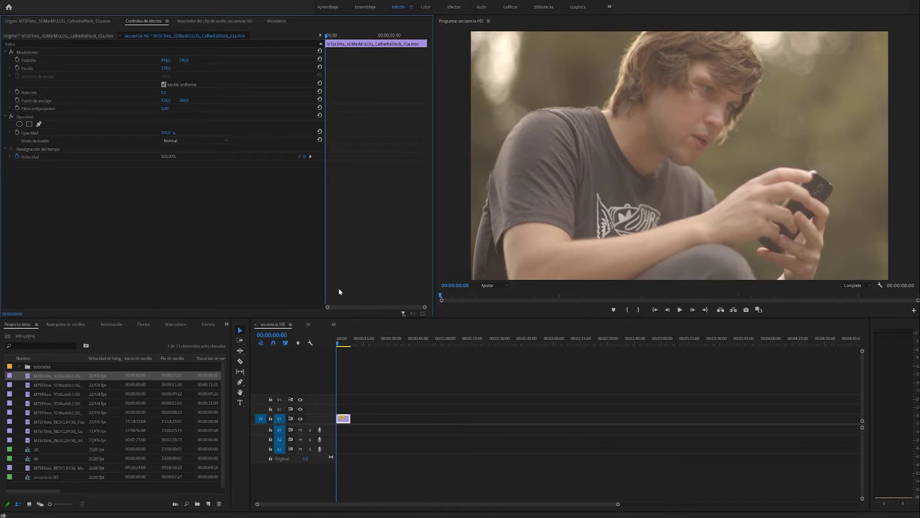
Place the CathedralRock_01a clip at the start of V1 in the 2K sequence and play it back.
{"action": "left_click", "coordinate": [312, 324]}
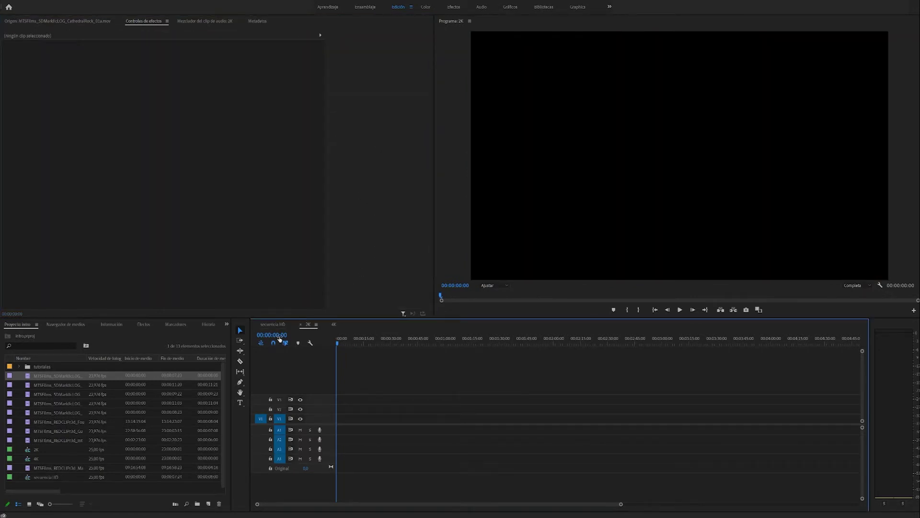
{"action": "left_click_drag", "start_coordinate": [29, 378], "coordinate": [341, 419]}
{"action": "key", "text": "space"}
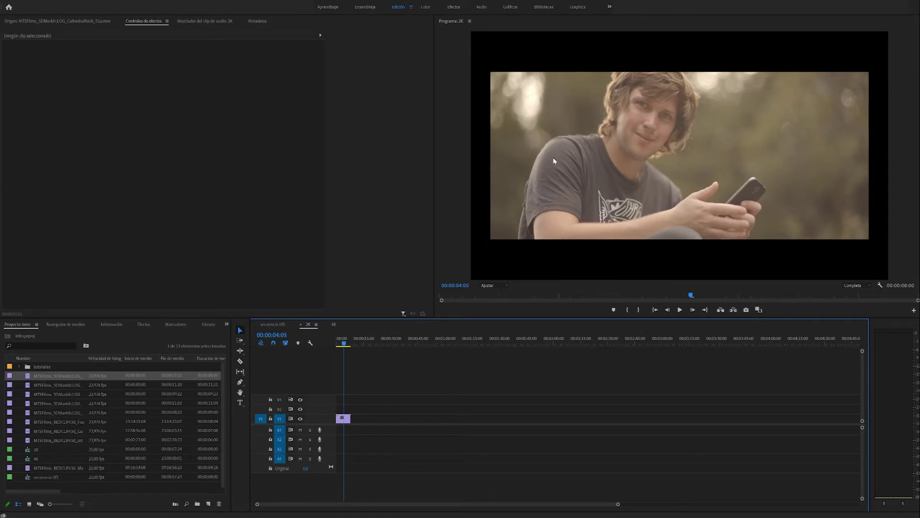
Place the CathedralRock_01a clip at the start of V1 in the 4K sequence and preview a frame partway through.
{"action": "left_click", "coordinate": [334, 325]}
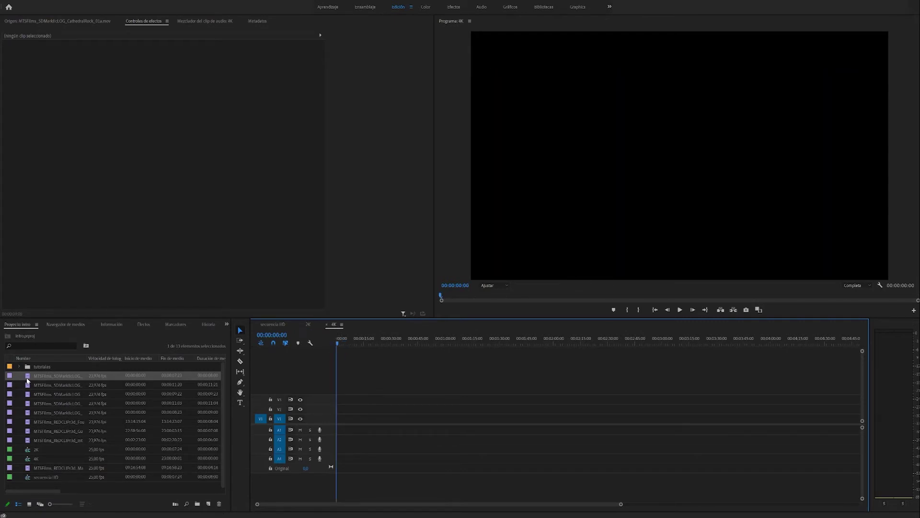
{"action": "left_click_drag", "start_coordinate": [28, 381], "coordinate": [329, 424]}
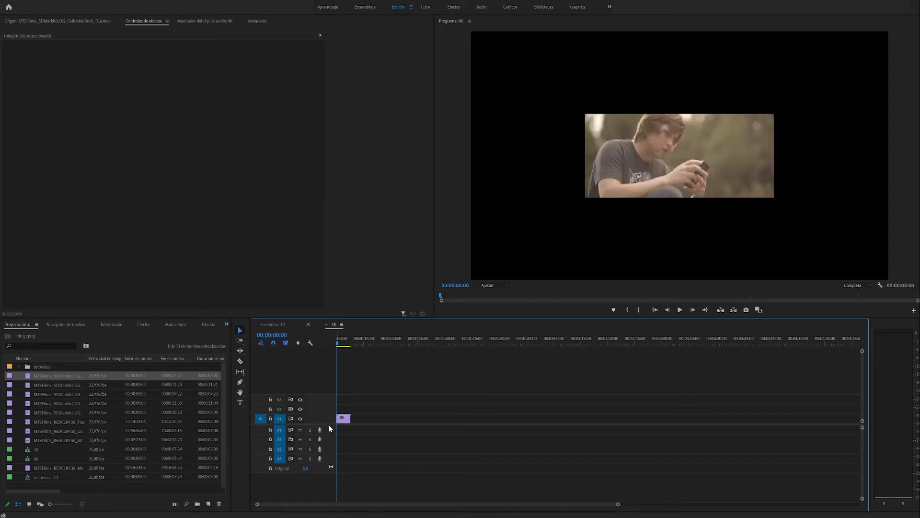
{"action": "left_click", "coordinate": [343, 343]}
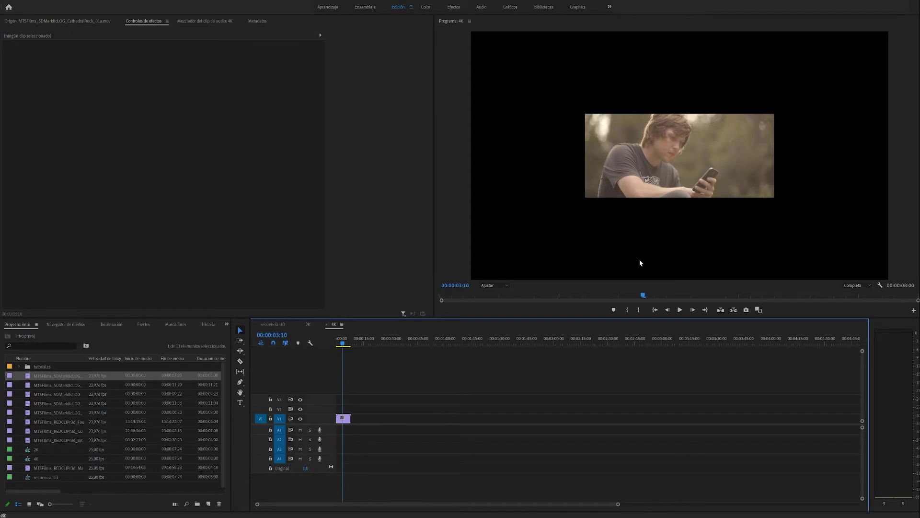
Try enlarging the clip in the 4K sequence until it fills the frame, and undo the scale change.
{"action": "left_click", "coordinate": [341, 419]}
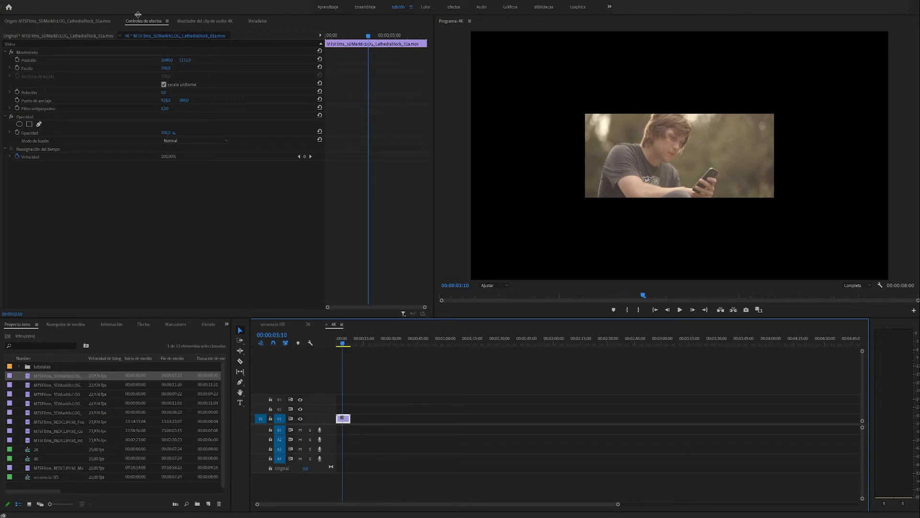
{"action": "left_click", "coordinate": [165, 68]}
{"action": "left_click_drag", "start_coordinate": [164, 68], "coordinate": [264, 69]}
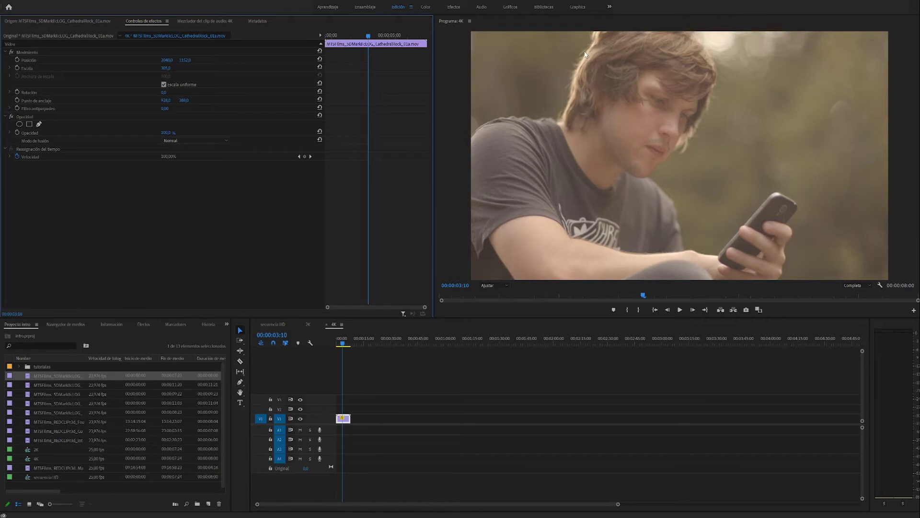
{"action": "key", "text": "ctrl+z"}
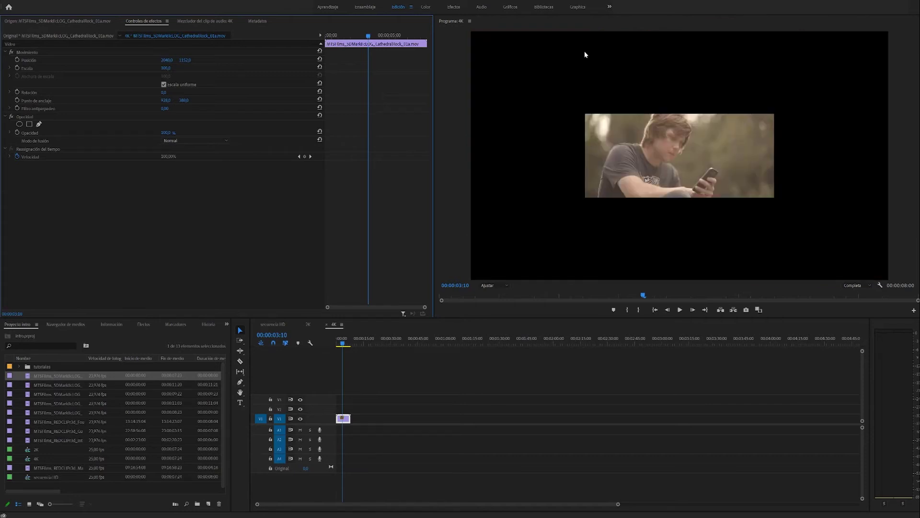
Set the scale of the clip in "secuencia HD" to 100.
{"action": "left_click", "coordinate": [308, 324]}
{"action": "left_click", "coordinate": [282, 327]}
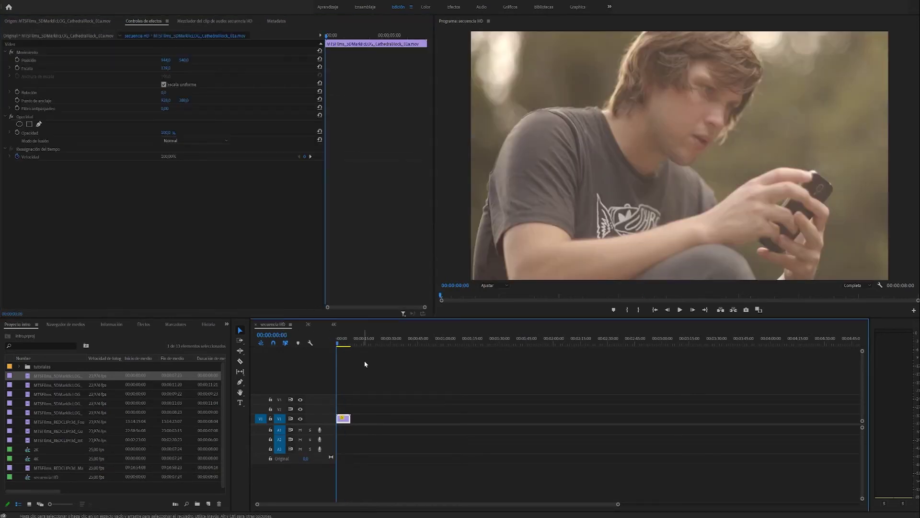
{"action": "left_click", "coordinate": [170, 66]}
{"action": "type", "text": "10"}
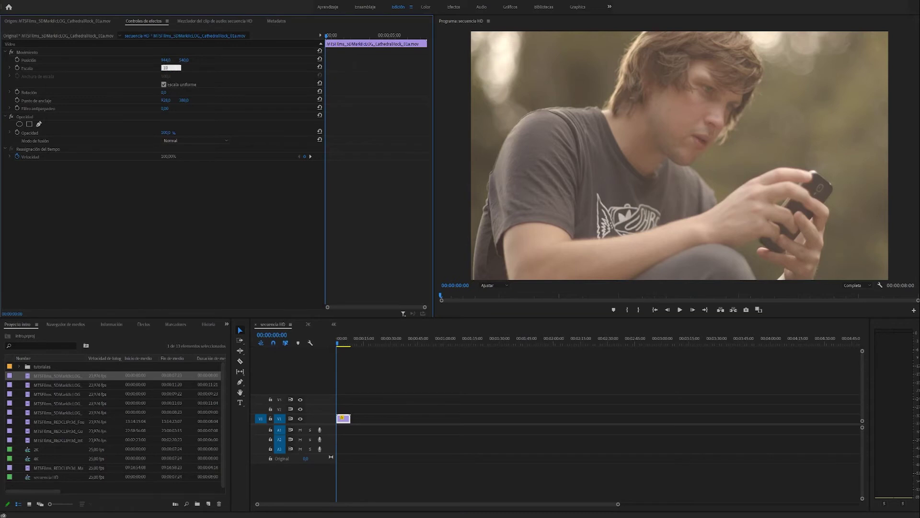
{"action": "type", "text": "0"}
{"action": "key", "text": "Return"}
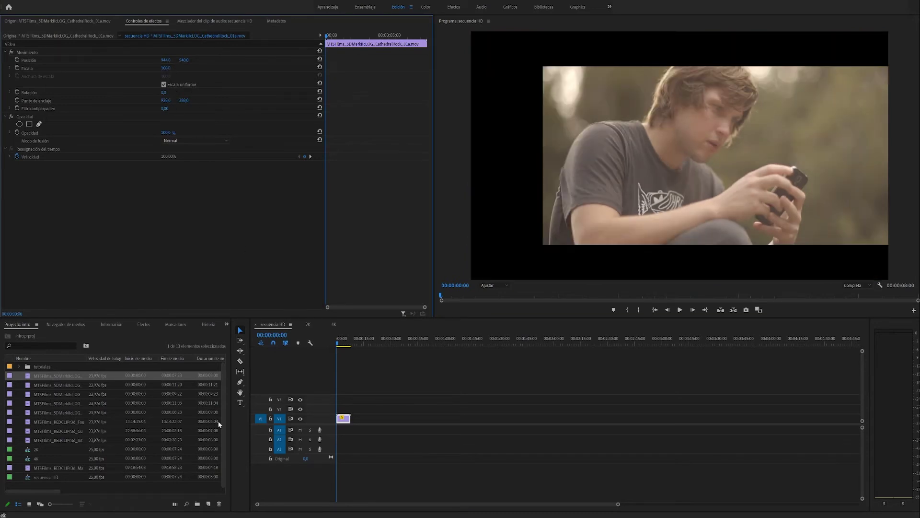
Create a new sequence directly from the CathedralRock_01a clip so it matches the clip's settings, and scrub through it.
{"action": "double_click", "coordinate": [29, 375]}
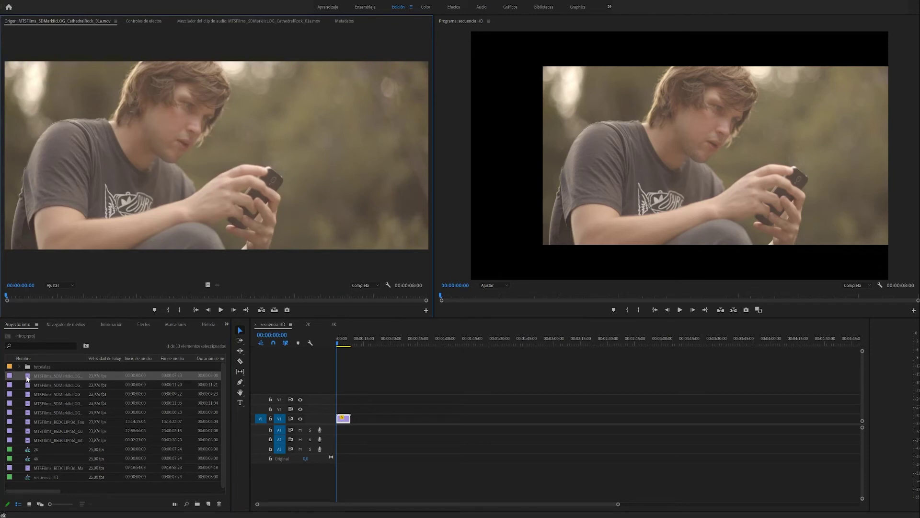
{"action": "left_click", "coordinate": [33, 377]}
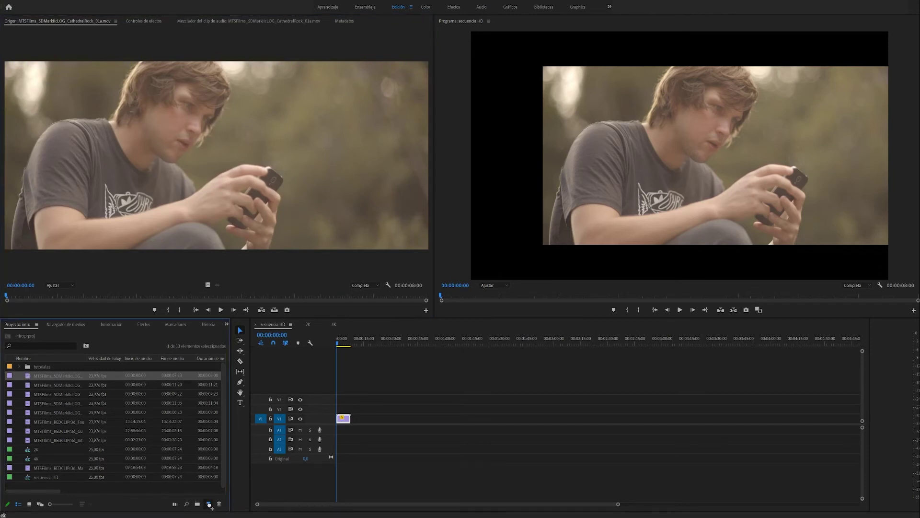
{"action": "left_click_drag", "start_coordinate": [210, 506], "coordinate": [209, 505]}
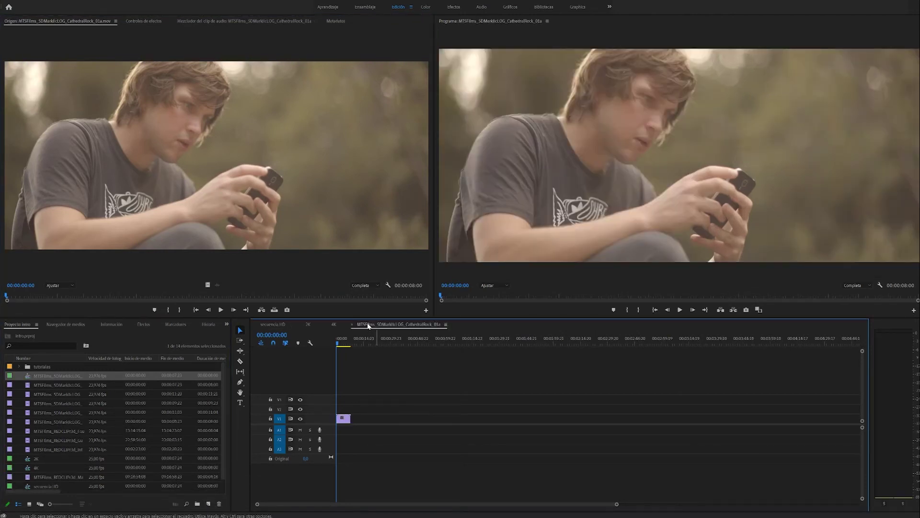
{"action": "left_click", "coordinate": [346, 343]}
{"action": "left_click_drag", "start_coordinate": [346, 343], "coordinate": [342, 344]}
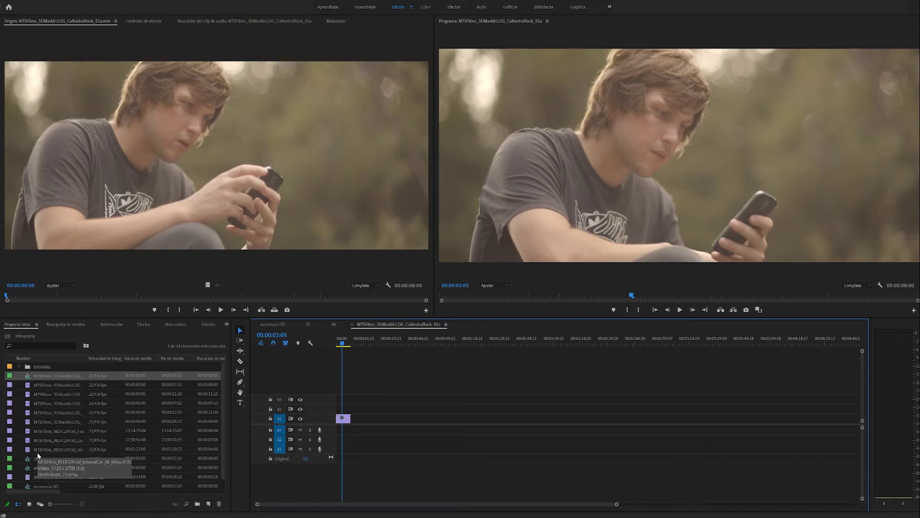
Add the GunProfile_2KWS_300fps clip right after the first clip in the CathedralRock_01a sequence and scrub through it.
{"action": "scroll", "coordinate": [53, 467], "scroll_direction": "down", "scroll_amount": 1}
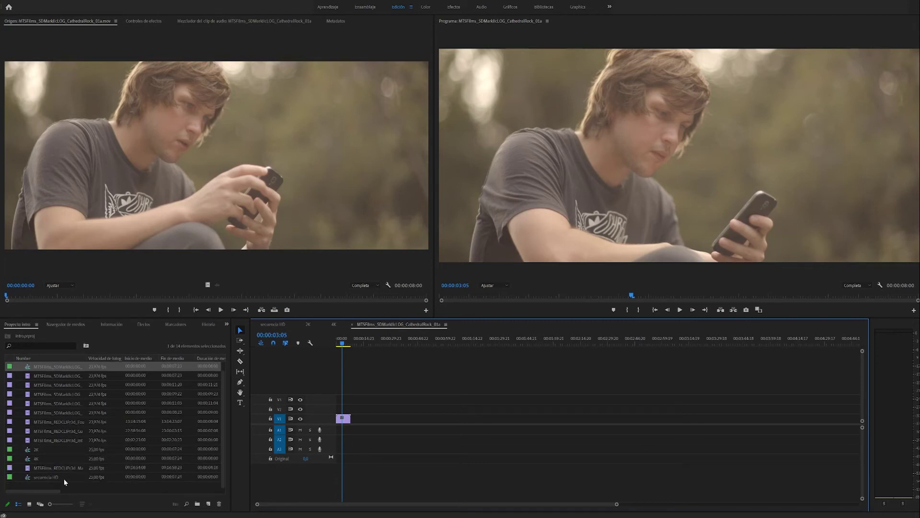
{"action": "double_click", "coordinate": [29, 431]}
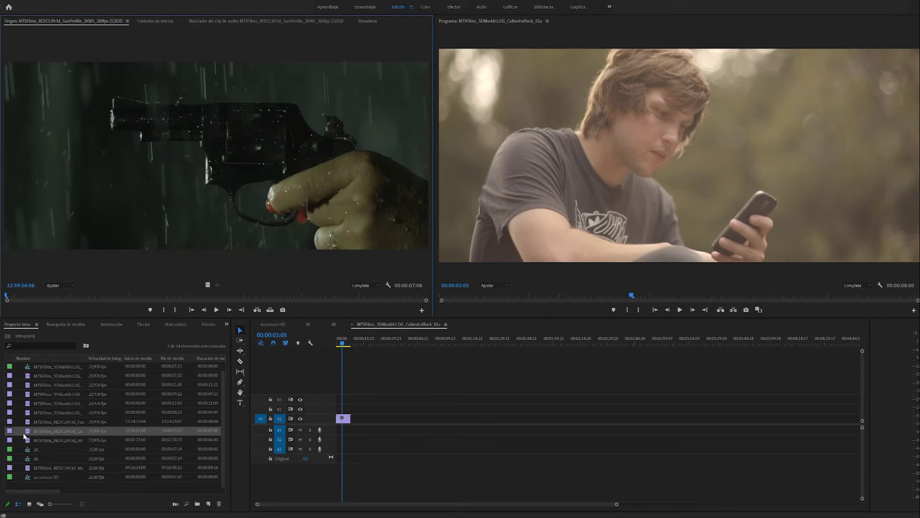
{"action": "left_click_drag", "start_coordinate": [31, 434], "coordinate": [358, 422]}
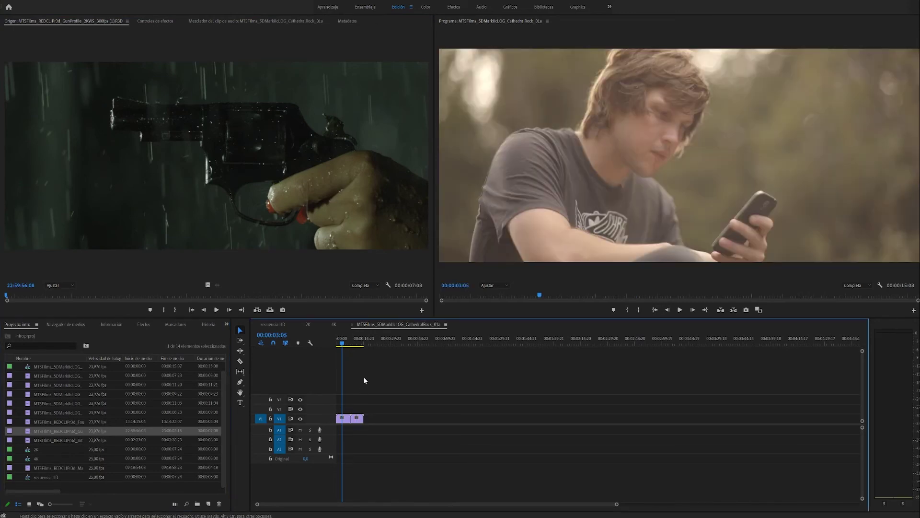
{"action": "left_click", "coordinate": [358, 343]}
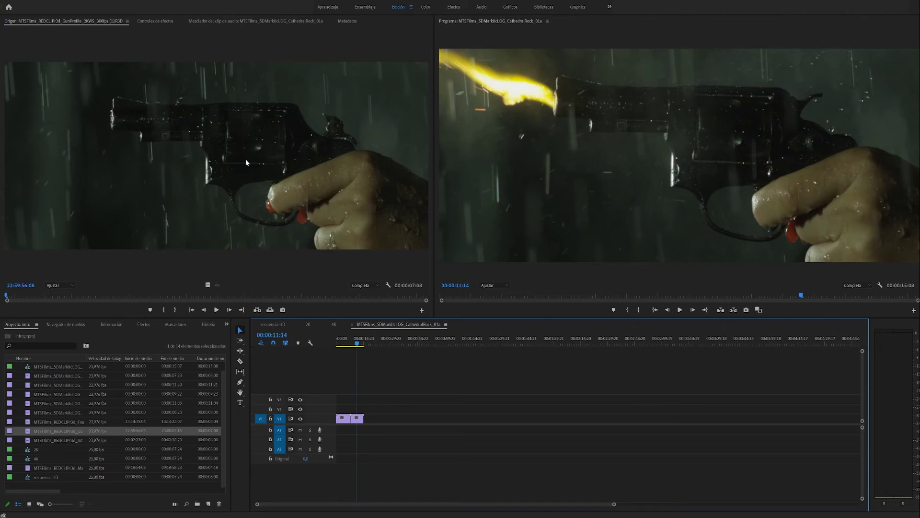
{"action": "mouse_move", "coordinate": [355, 342]}
{"action": "left_mouse_down"}
{"action": "mouse_move", "coordinate": [347, 341]}
{"action": "mouse_move", "coordinate": [355, 340]}
{"action": "left_mouse_up"}
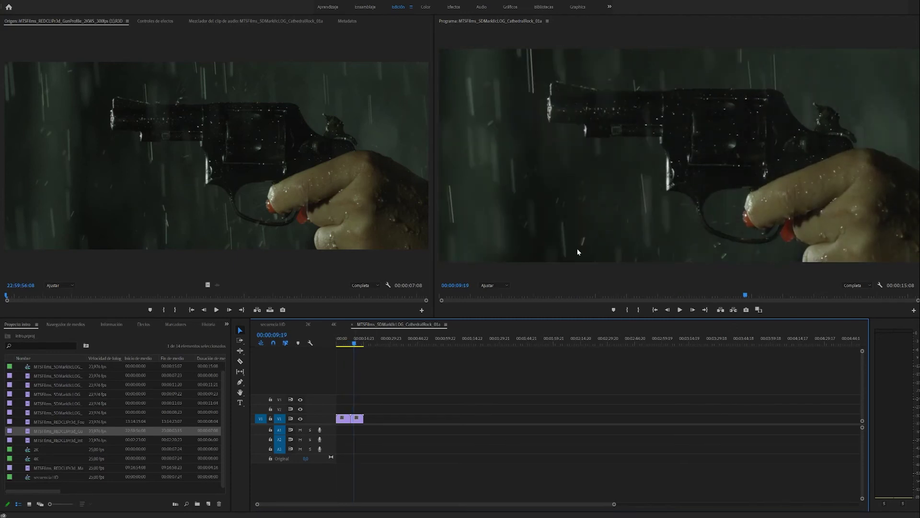
Reduce the scale of the GunProfile clip to about 93 and check the frame near its start.
{"action": "left_click", "coordinate": [357, 420]}
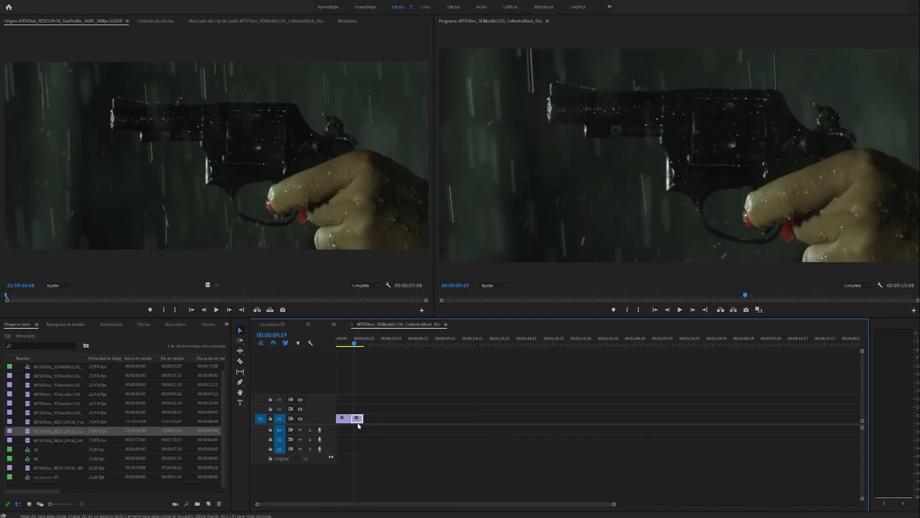
{"action": "left_click", "coordinate": [155, 21]}
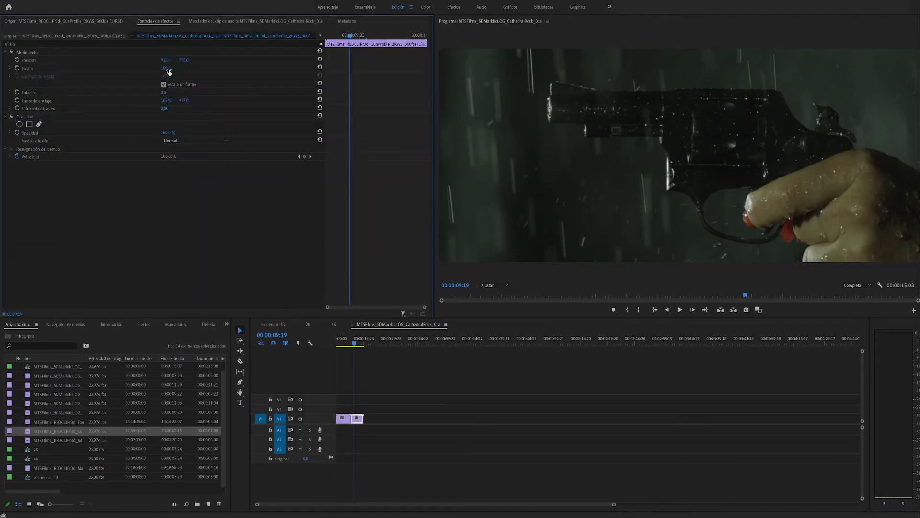
{"action": "left_click_drag", "start_coordinate": [165, 68], "coordinate": [161, 68]}
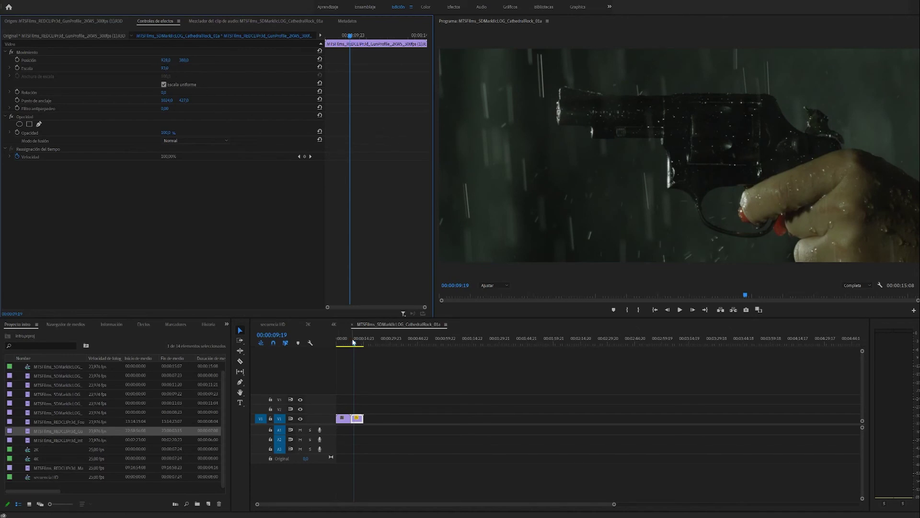
{"action": "left_click_drag", "start_coordinate": [355, 342], "coordinate": [352, 342]}
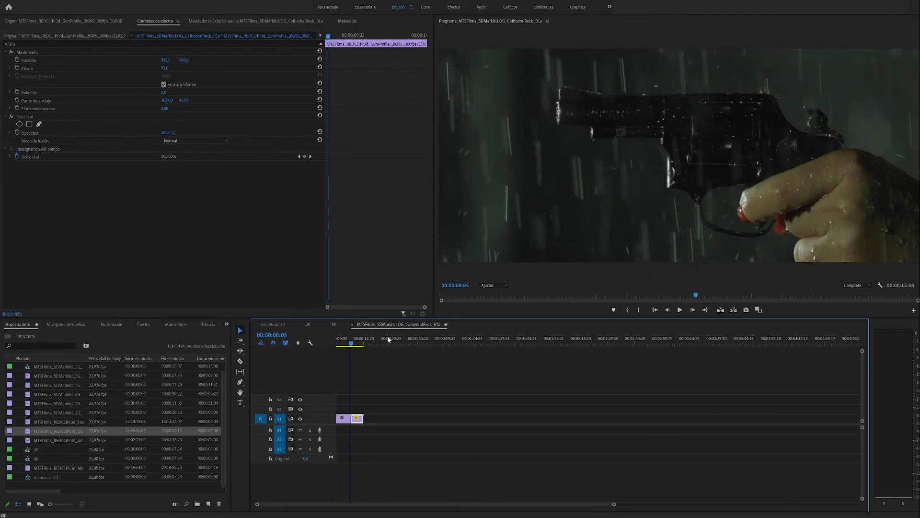
Add the InternalCar_5K clip right after the existing clip in the 4K sequence and preview one of its frames.
{"action": "left_click", "coordinate": [334, 324]}
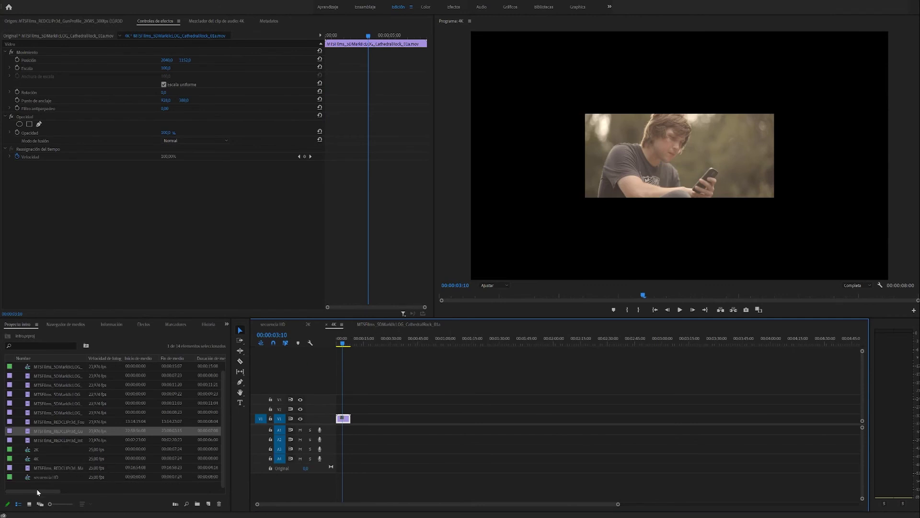
{"action": "double_click", "coordinate": [30, 440]}
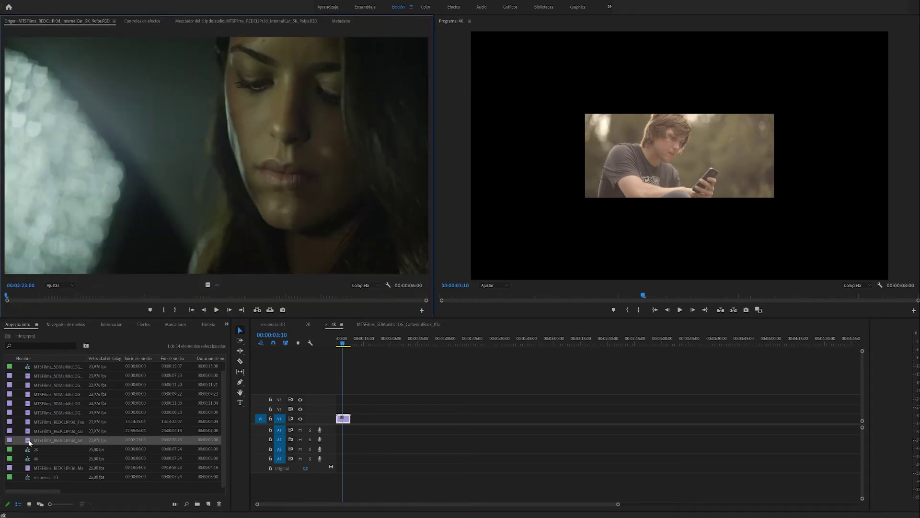
{"action": "left_click_drag", "start_coordinate": [30, 440], "coordinate": [355, 426]}
{"action": "left_click", "coordinate": [354, 341]}
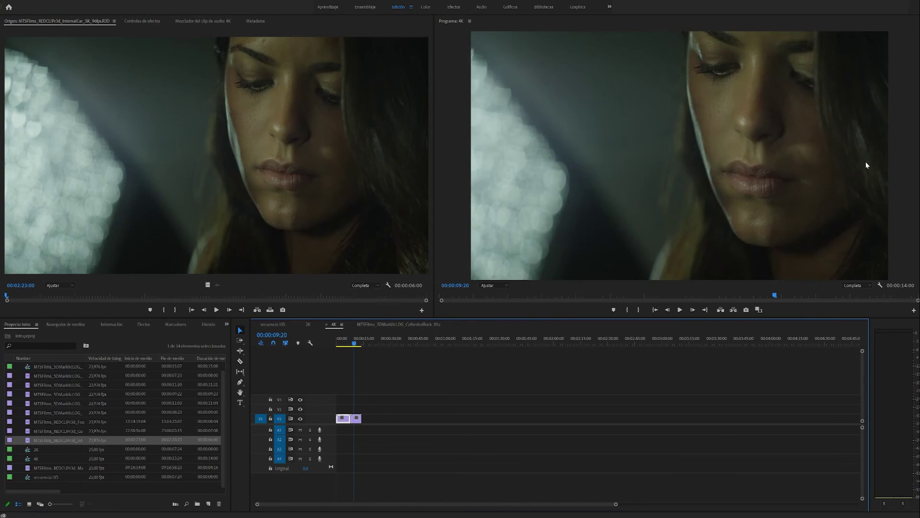
Reduce the scale of the InternalCar_5K clip in the 4K sequence to about 86 so it fits the frame.
{"action": "left_click", "coordinate": [354, 418]}
{"action": "left_click", "coordinate": [142, 22]}
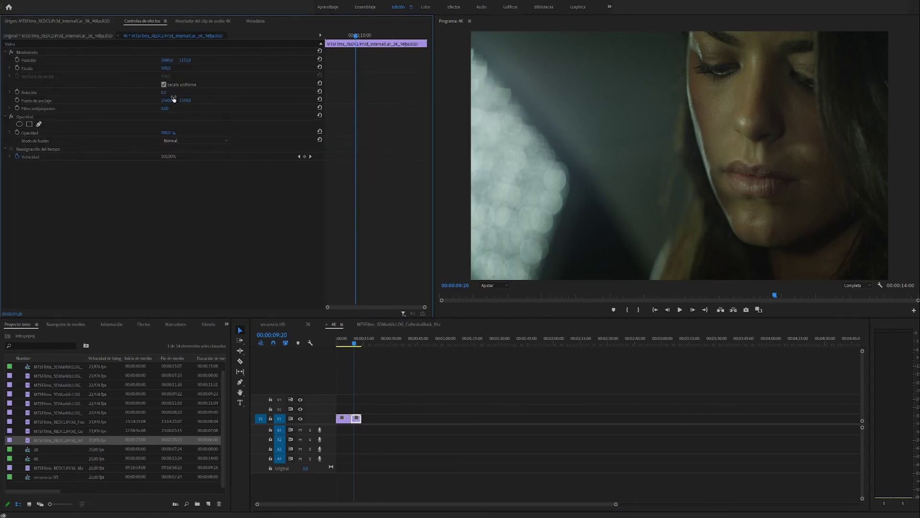
{"action": "mouse_move", "coordinate": [165, 68]}
{"action": "left_mouse_down"}
{"action": "mouse_move", "coordinate": [157, 69]}
{"action": "mouse_move", "coordinate": [168, 68]}
{"action": "left_mouse_up"}
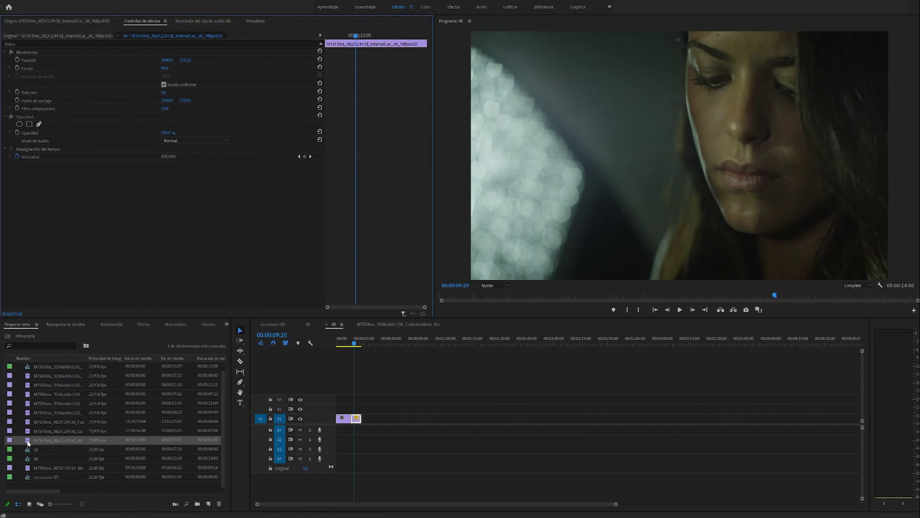
Create a new sequence directly from the InternalCar_5K clip, and look through the other open sequences.
{"action": "left_click_drag", "start_coordinate": [29, 440], "coordinate": [208, 504]}
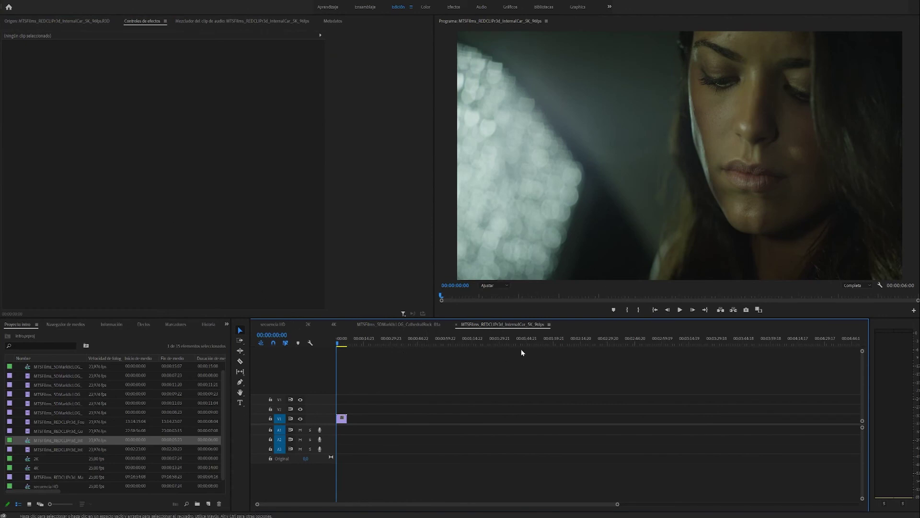
{"action": "left_click", "coordinate": [393, 324]}
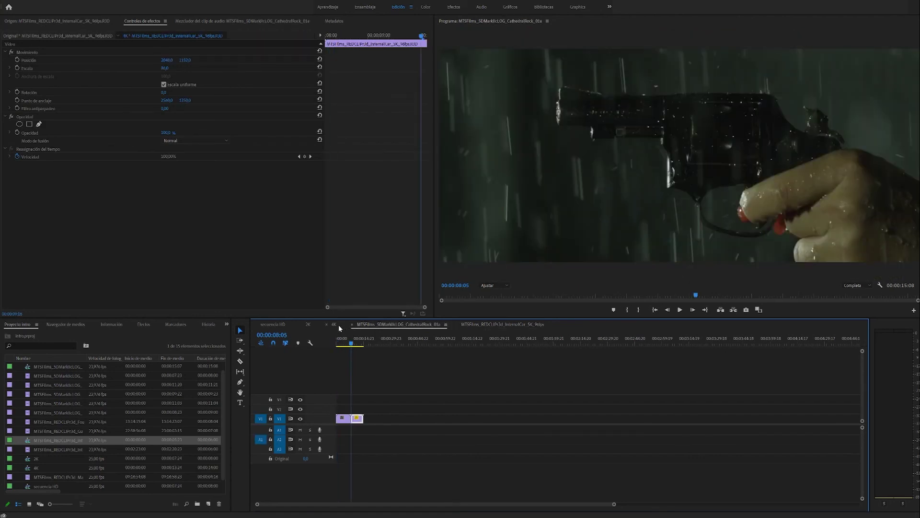
{"action": "left_click", "coordinate": [338, 324]}
{"action": "left_click", "coordinate": [312, 326]}
{"action": "left_click", "coordinate": [276, 325]}
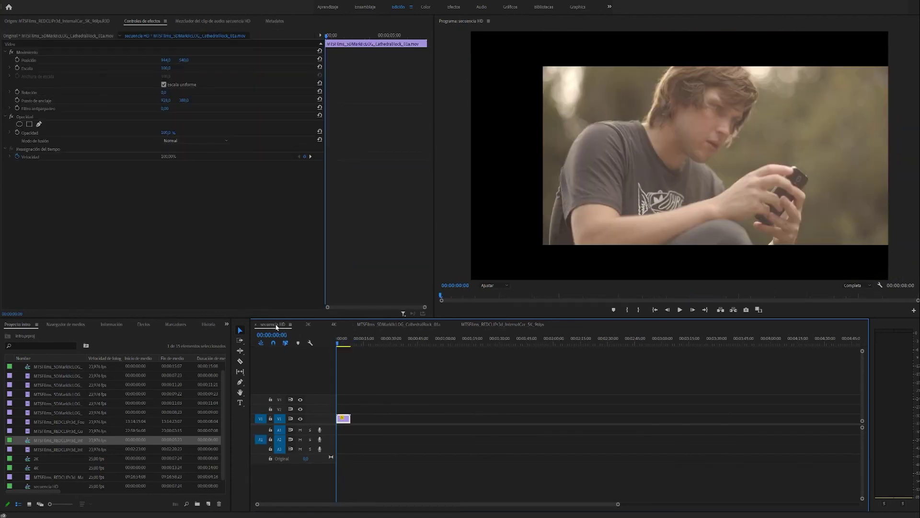
{"action": "left_click", "coordinate": [310, 326]}
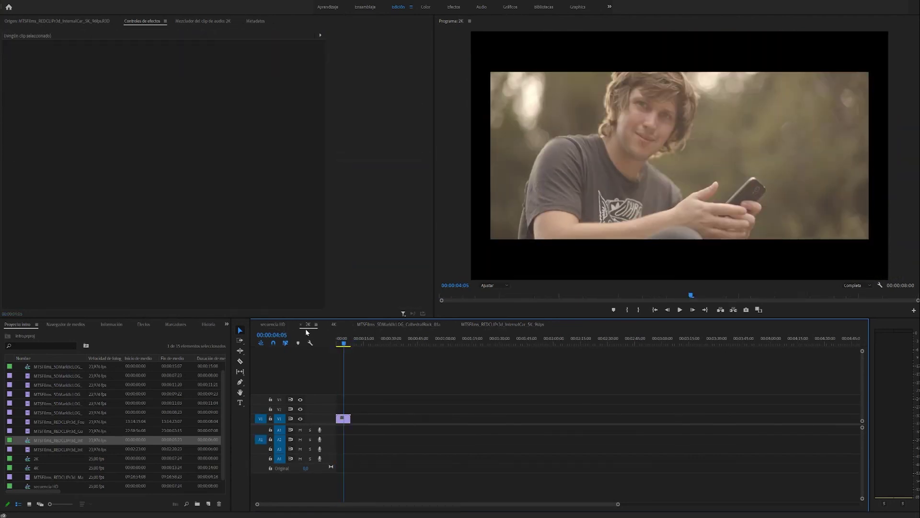
Close all open sequences in the timeline and select the 2K sequence in the project.
{"action": "left_click", "coordinate": [301, 324]}
{"action": "left_click", "coordinate": [301, 325]}
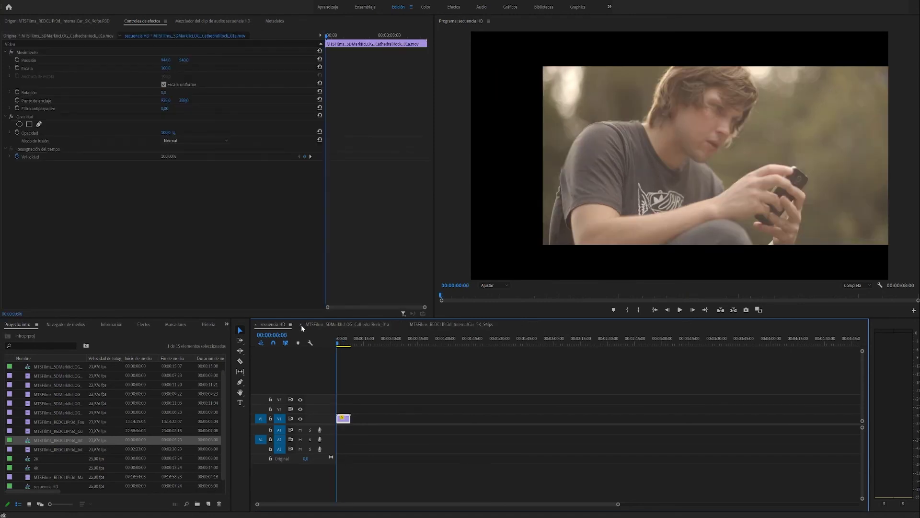
{"action": "left_click", "coordinate": [301, 324]}
{"action": "left_click", "coordinate": [301, 324]}
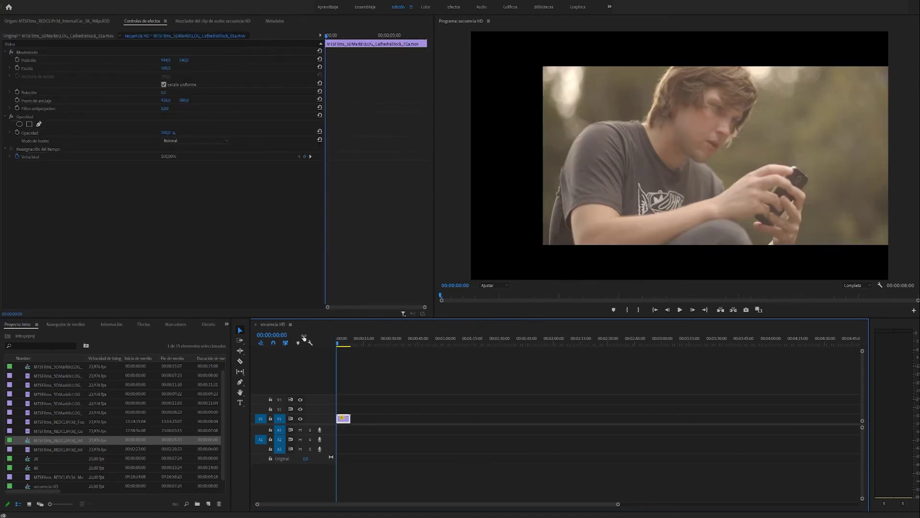
{"action": "left_click", "coordinate": [256, 325]}
{"action": "scroll", "coordinate": [79, 482], "scroll_direction": "down", "scroll_amount": 1}
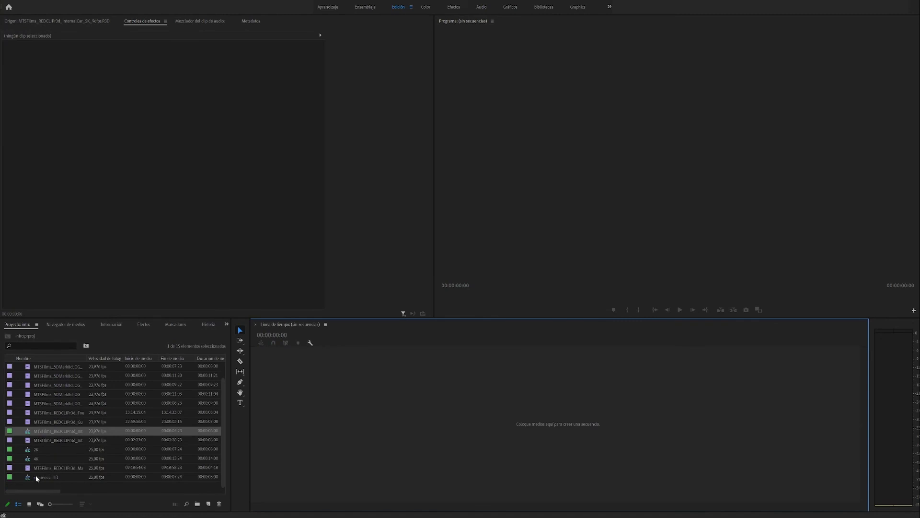
{"action": "left_click", "coordinate": [32, 448]}
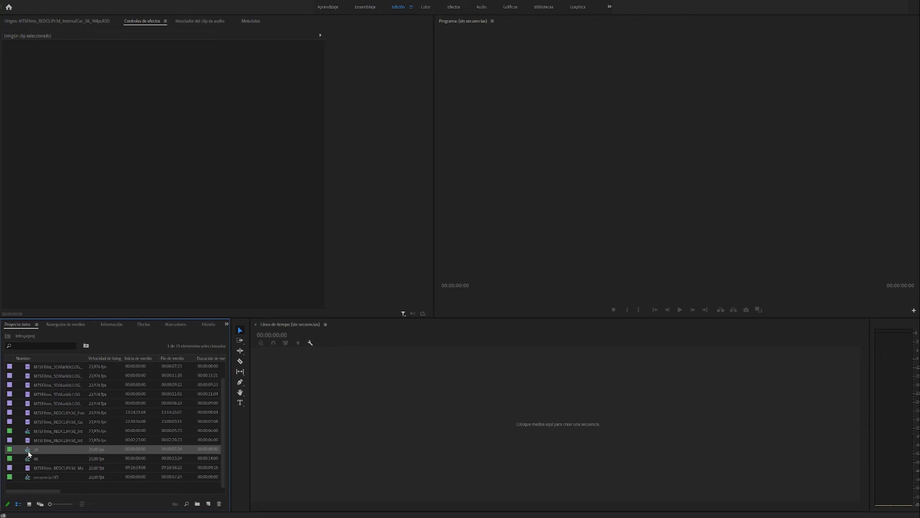